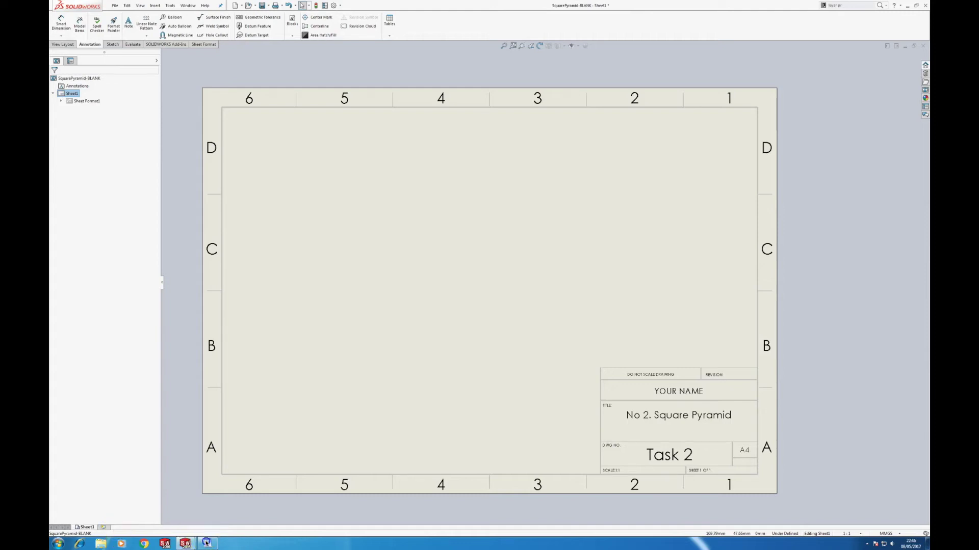
Check the No 2 Square Pyramid dimensions in the WordPad brief and return to the SquarePyramid-BLANK drawing in SOLIDWORKS.
key(super)
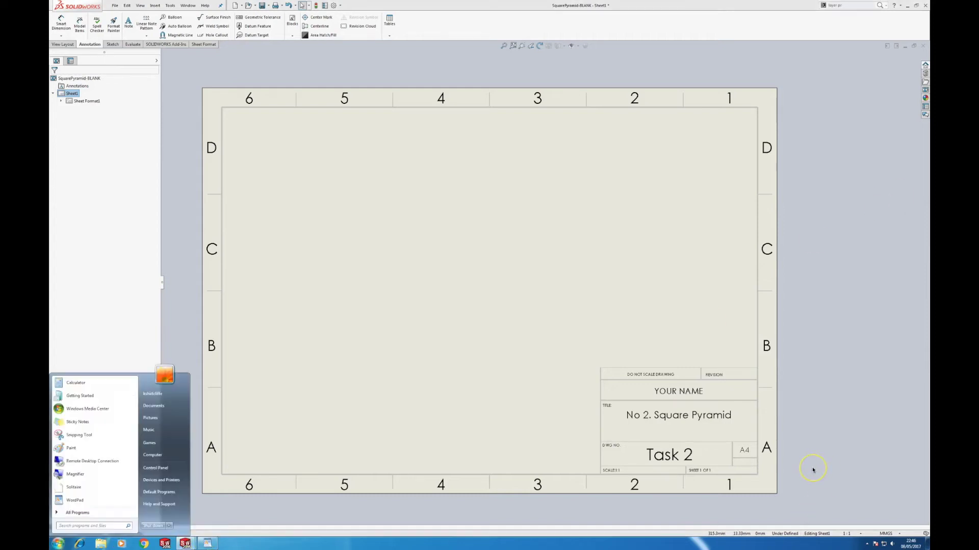
key(alt+Tab)
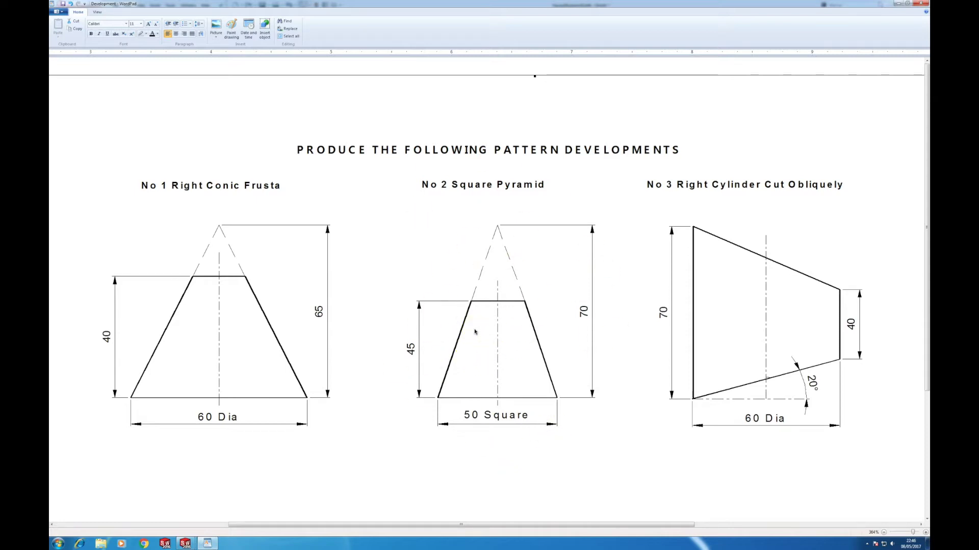
key(super+Tab)
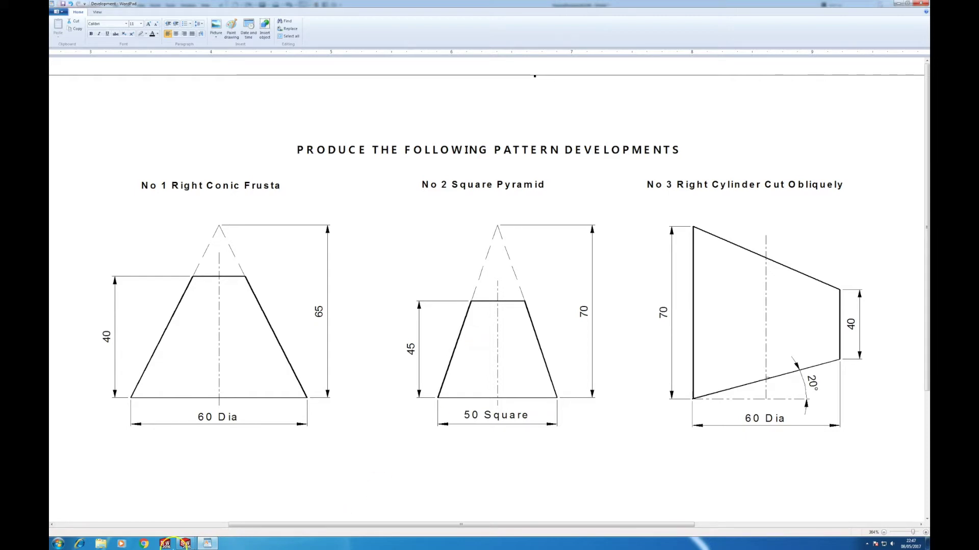
mouse_move(186, 544)
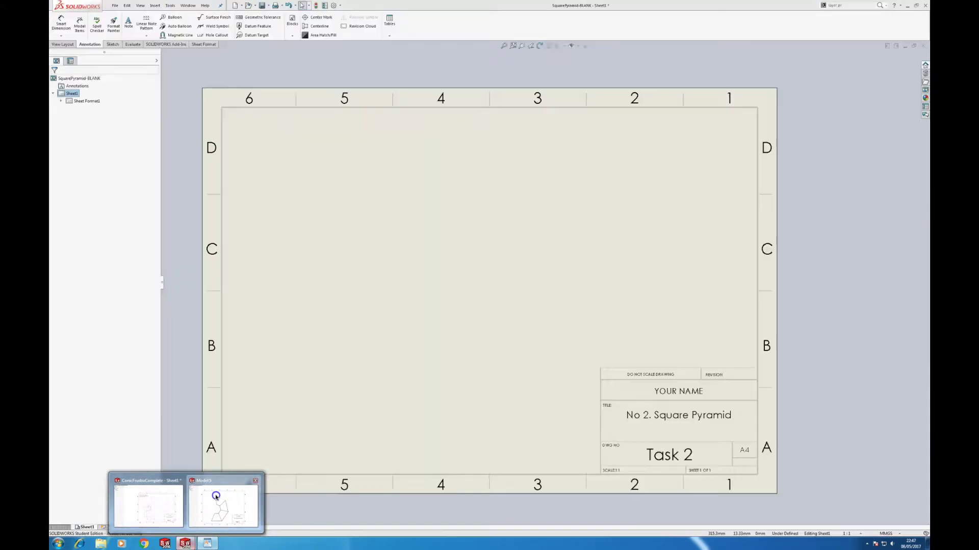
click(223, 504)
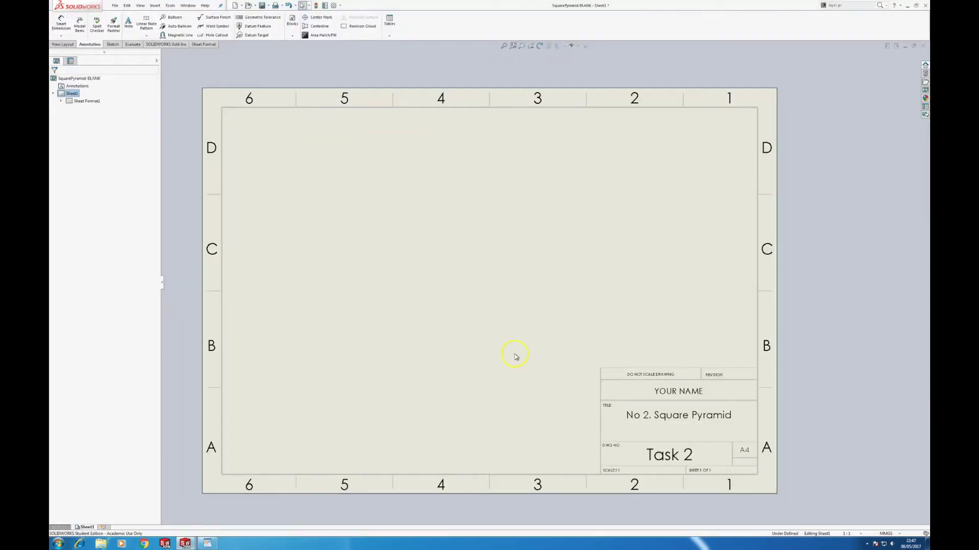
On the Construction Lines layer, sketch a vertical line about 49 mm long above a horizontal base line about 48 mm long.
right_click(348, 219)
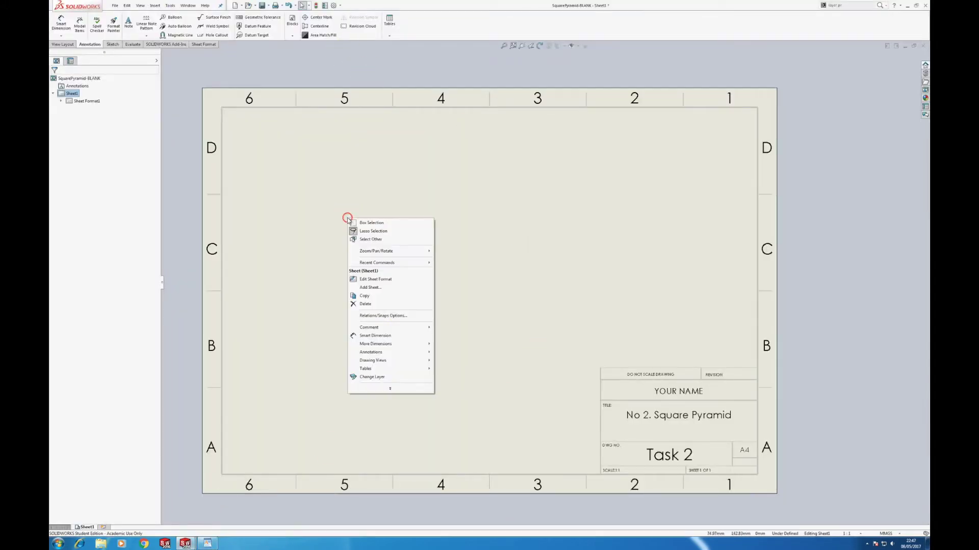
click(385, 377)
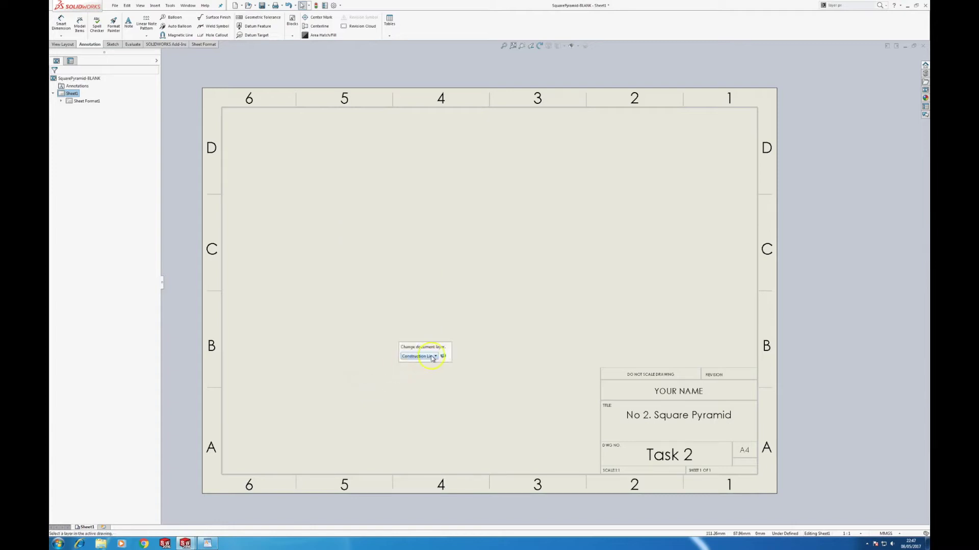
click(314, 362)
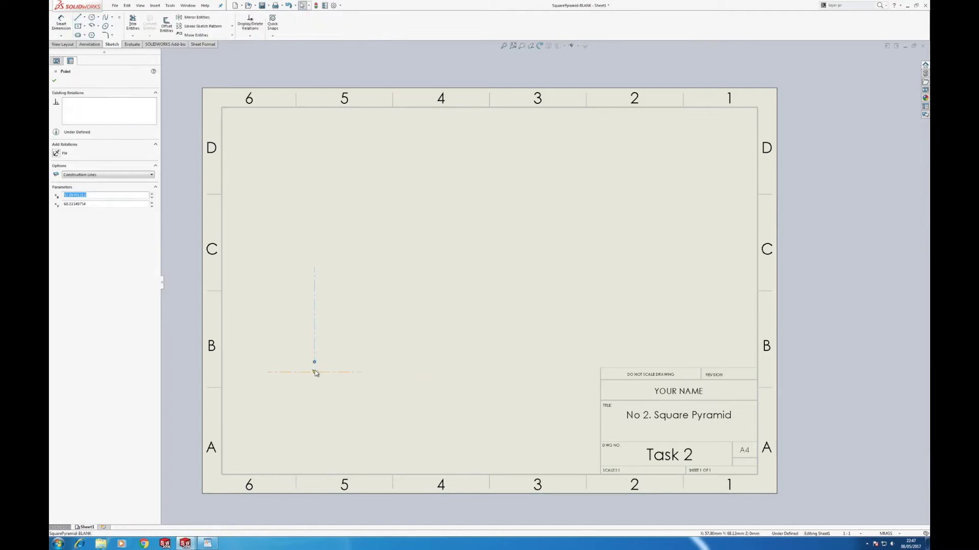
Add a Midpoint relation between the vertical line's lower endpoint and the horizontal base line, and check both lines' relations.
click(315, 373)
ctrl+click(315, 363)
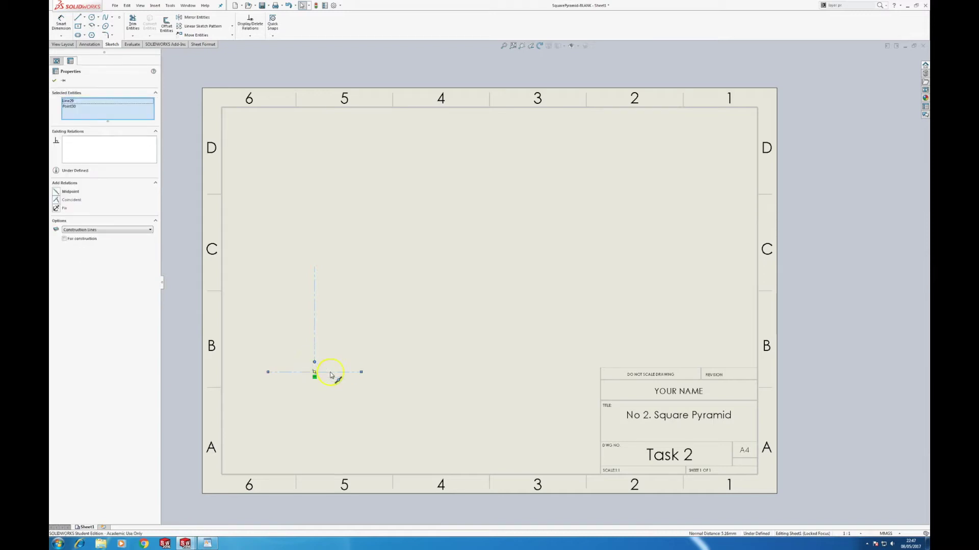
click(56, 193)
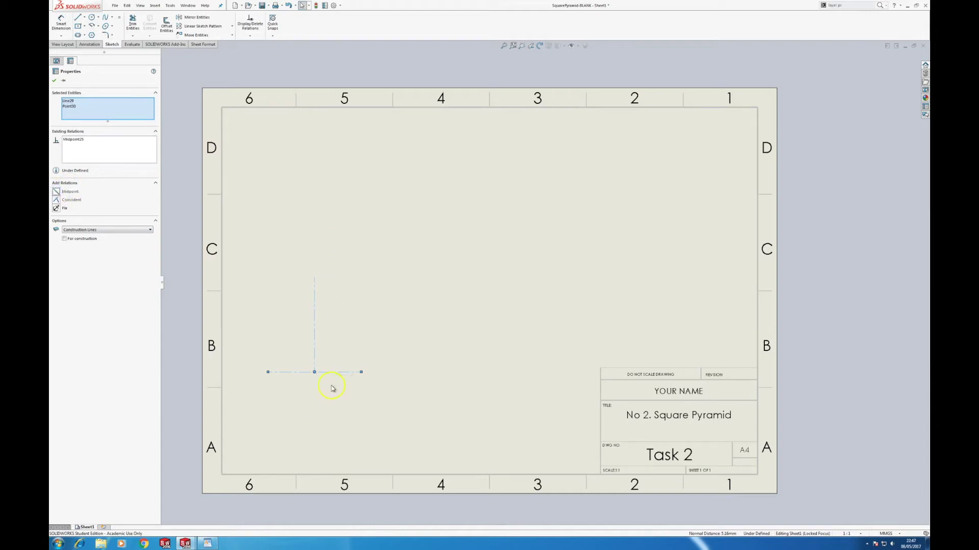
click(314, 344)
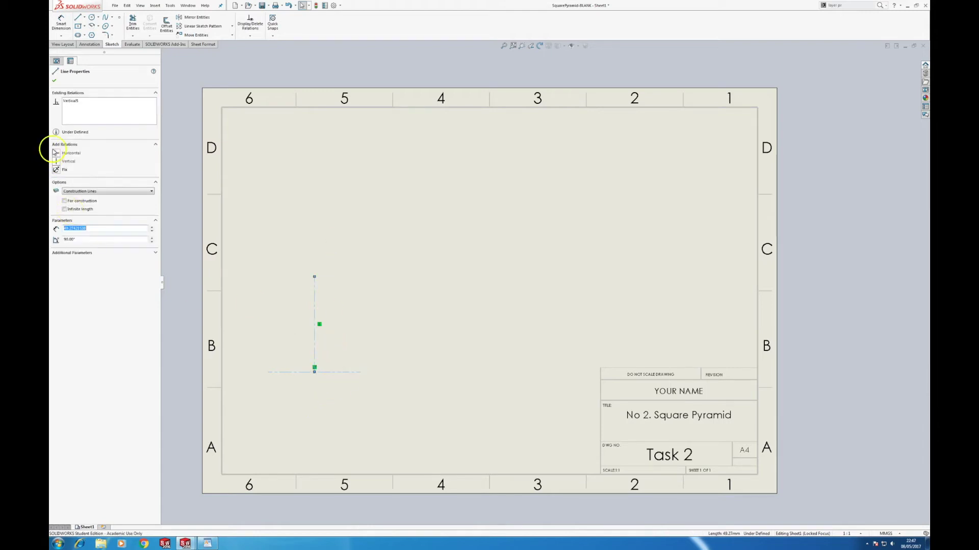
click(340, 373)
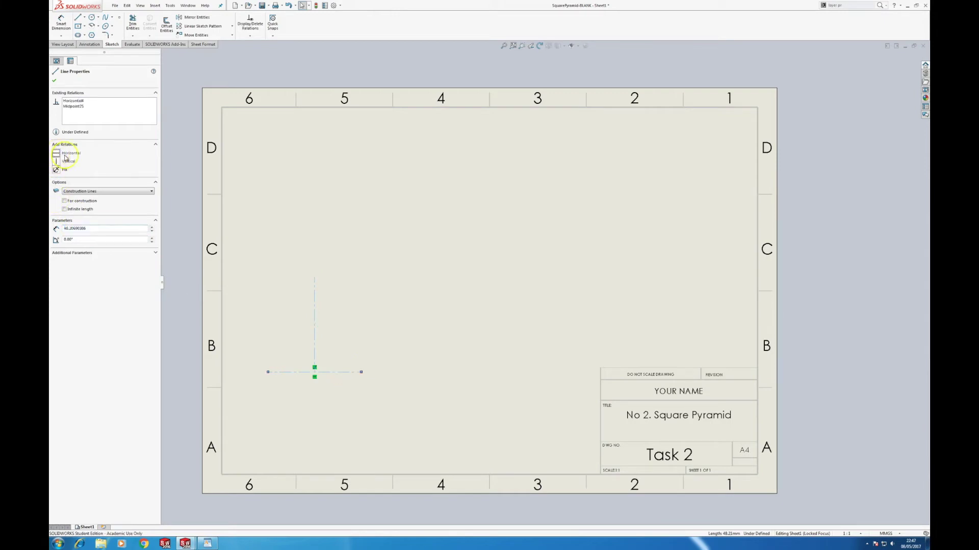
Draw the two sloping construction lines from the ends of the base line to the top of the vertical line.
click(78, 17)
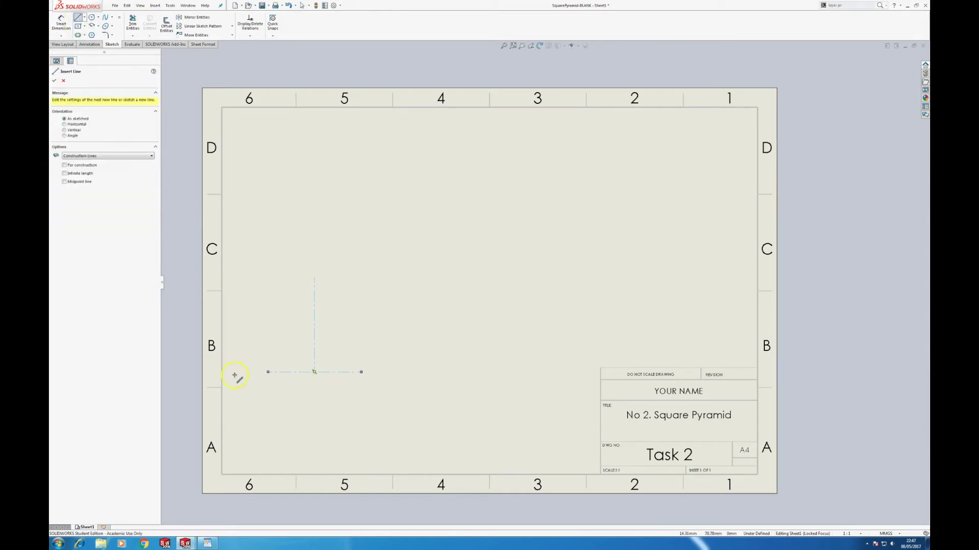
drag(268, 373, 314, 277)
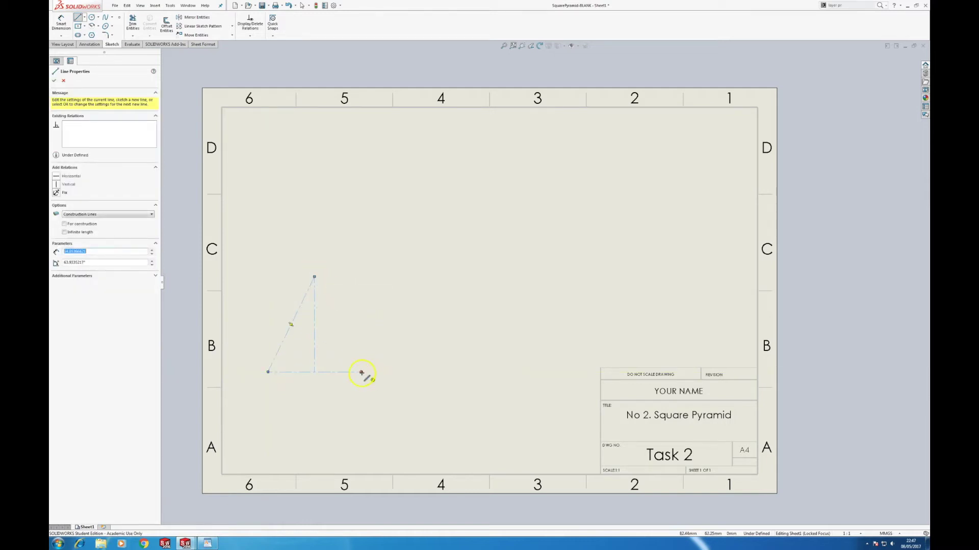
drag(361, 372, 314, 277)
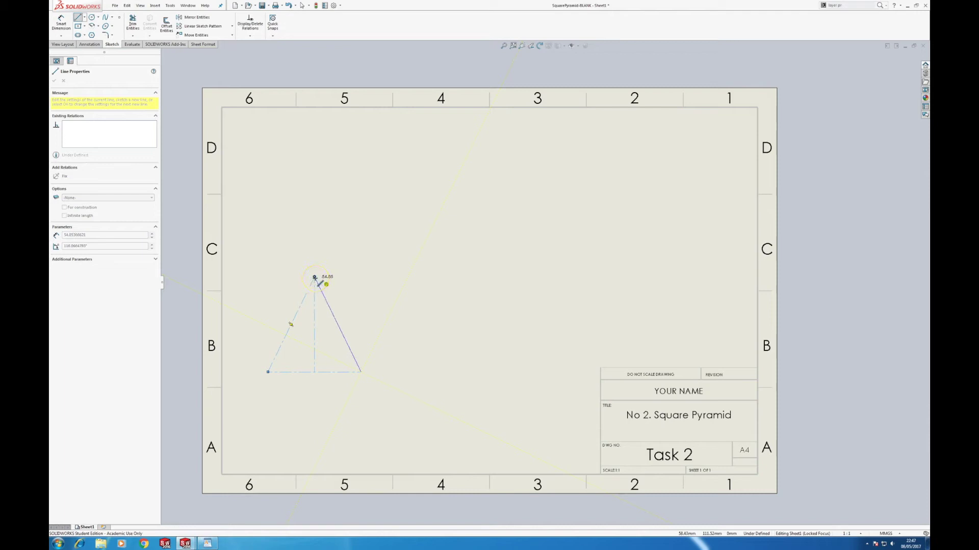
key(Escape)
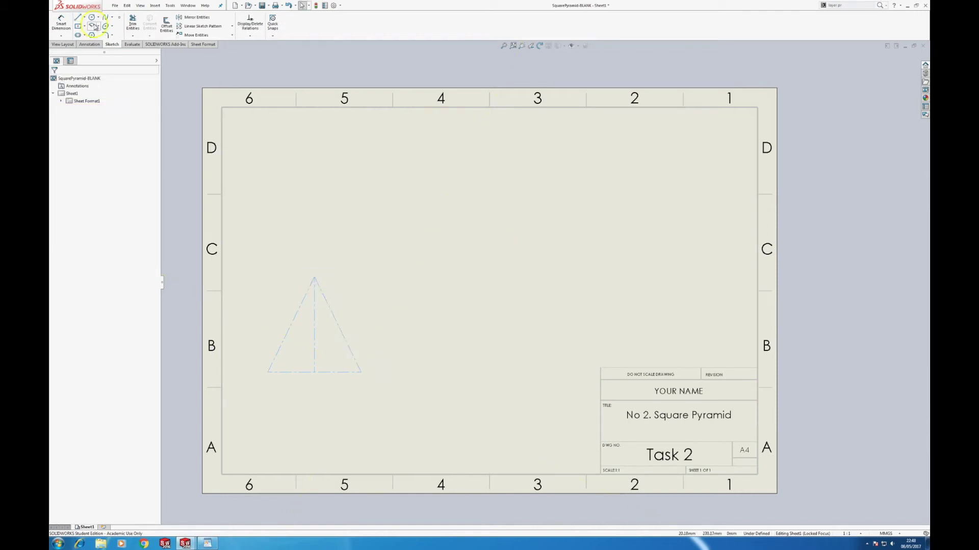
Switch to the Dimensions layer and dimension the vertical centre line at 70 mm, placing the dimension beside the triangle.
right_click(354, 218)
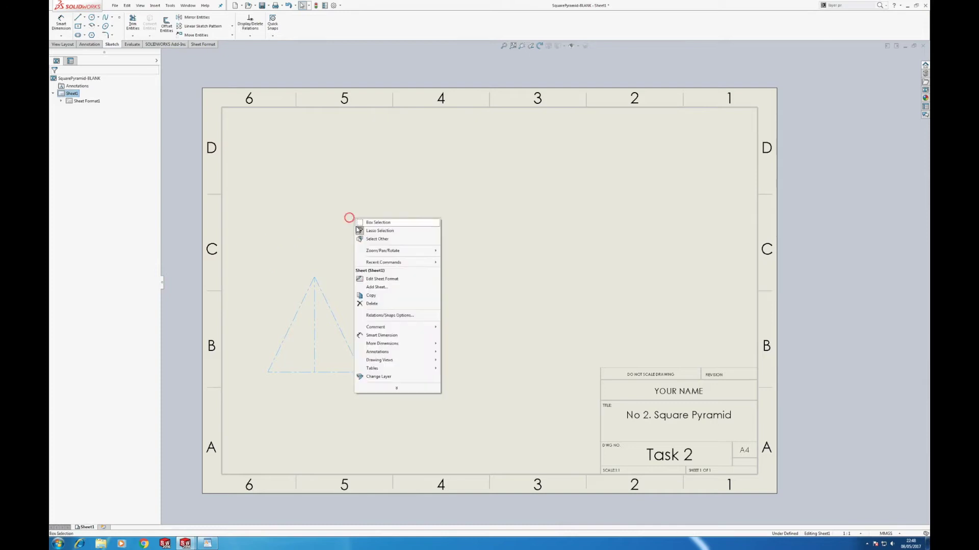
click(395, 378)
click(428, 355)
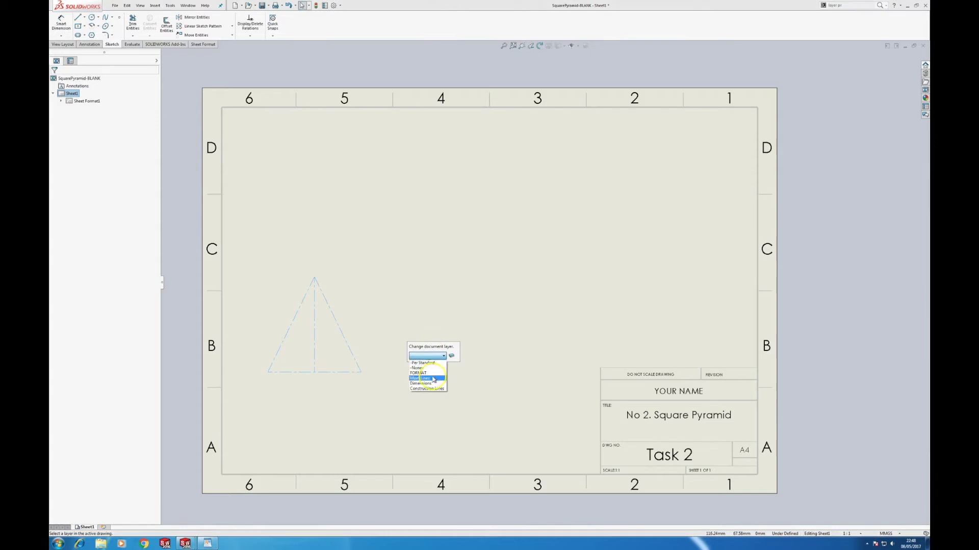
click(432, 383)
click(61, 23)
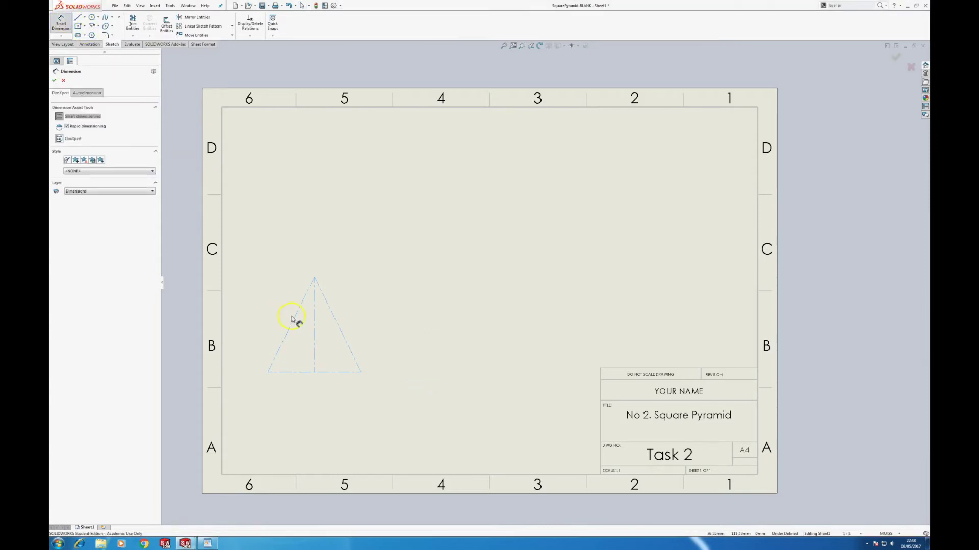
click(315, 338)
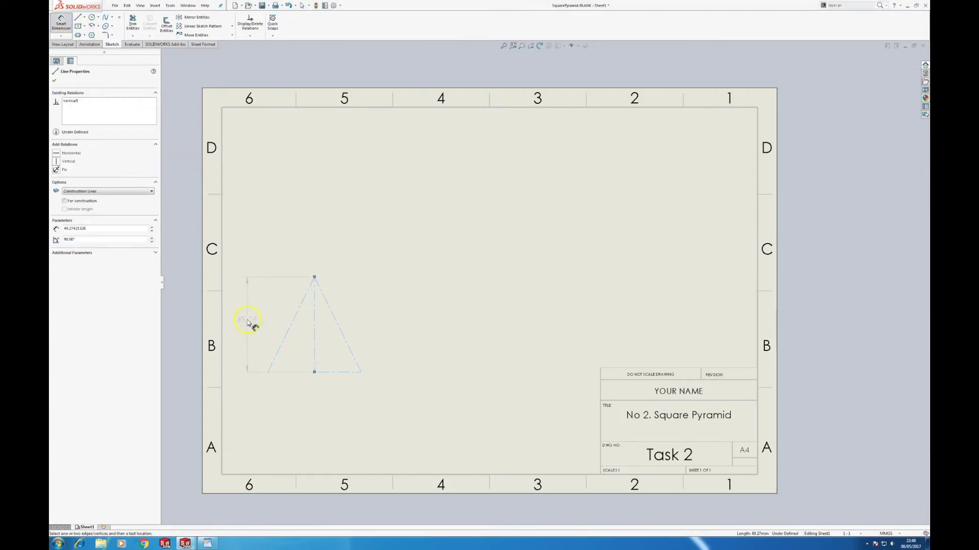
click(248, 322)
text(70)
key(Return)
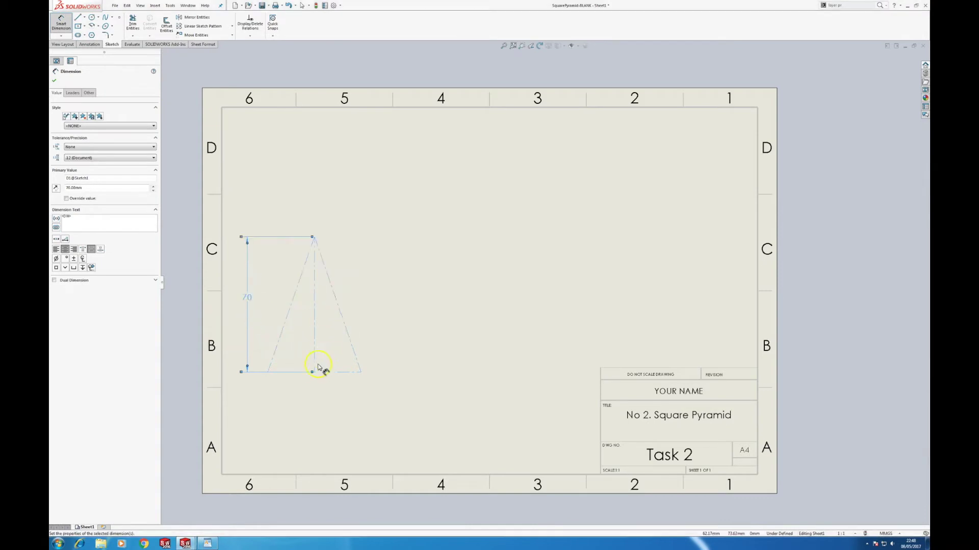
Dimension the triangle's base line at 50 mm, placing the dimension below it.
click(304, 372)
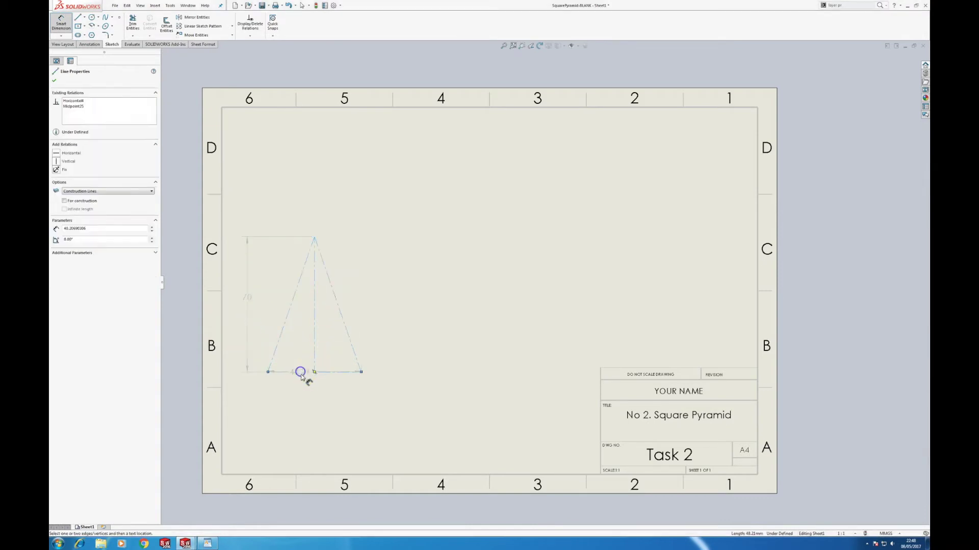
click(316, 409)
text(50)
key(Return)
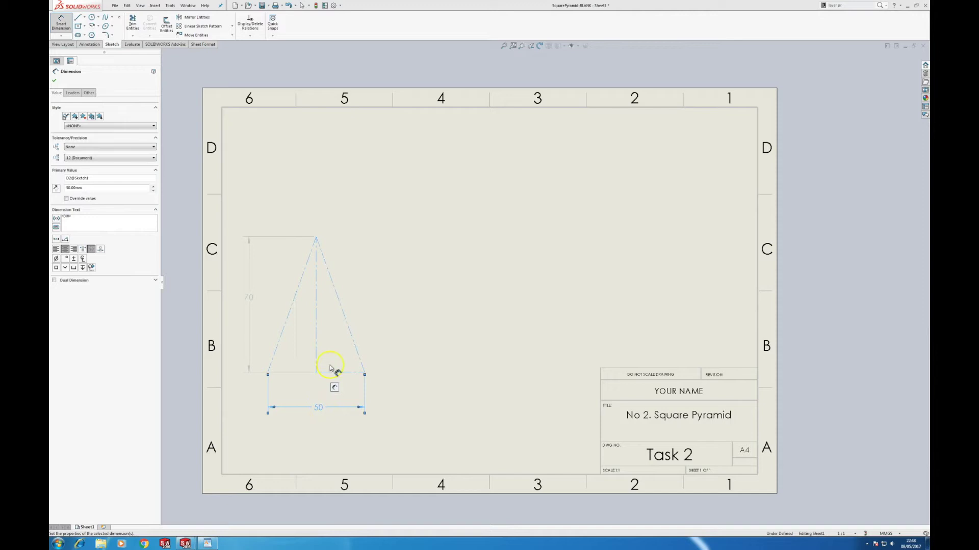
key(Escape)
Switch to the Main Lines layer and draw a solid line along the triangle's base from end to end.
right_click(462, 287)
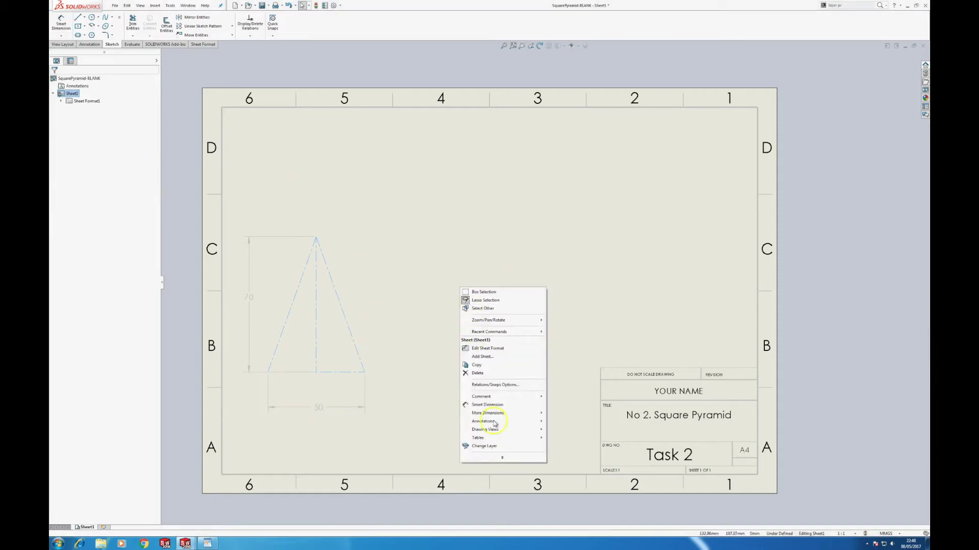
click(498, 447)
click(530, 424)
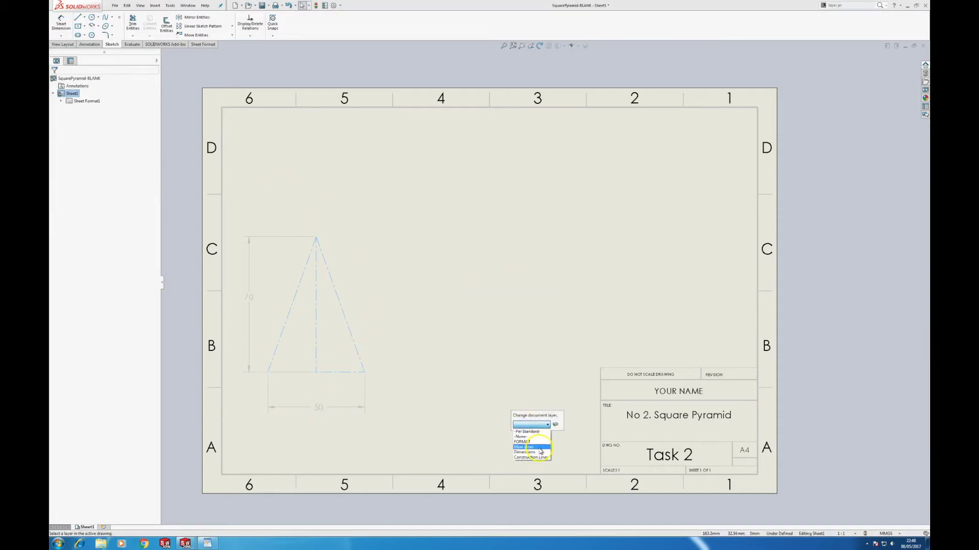
click(539, 448)
click(77, 17)
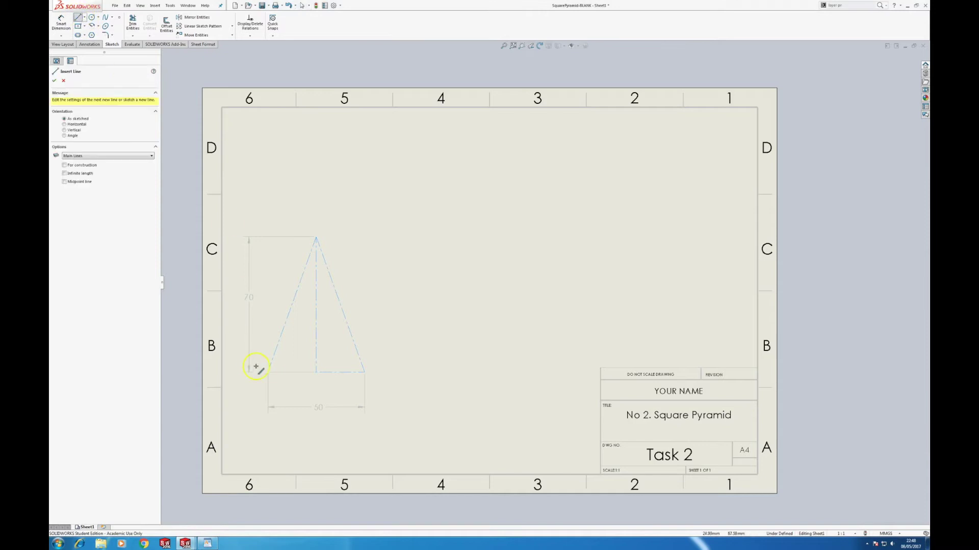
drag(269, 372, 365, 372)
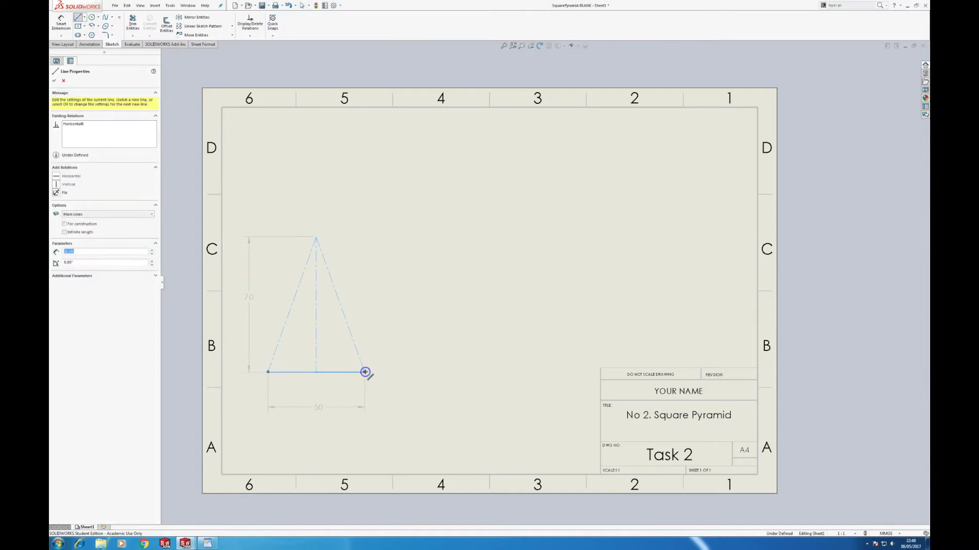
key(Escape)
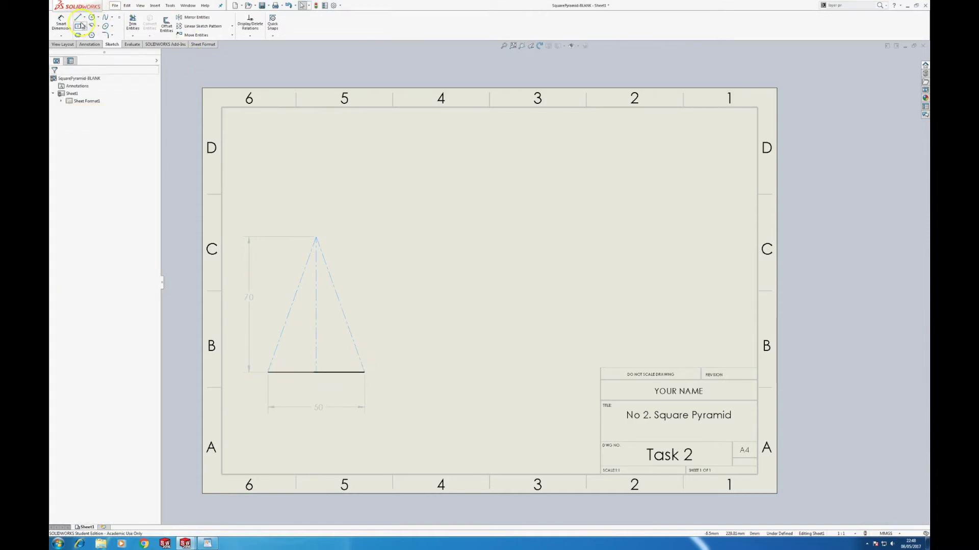
Offset the solid base line 45 mm upwards using the reversed direction.
click(164, 26)
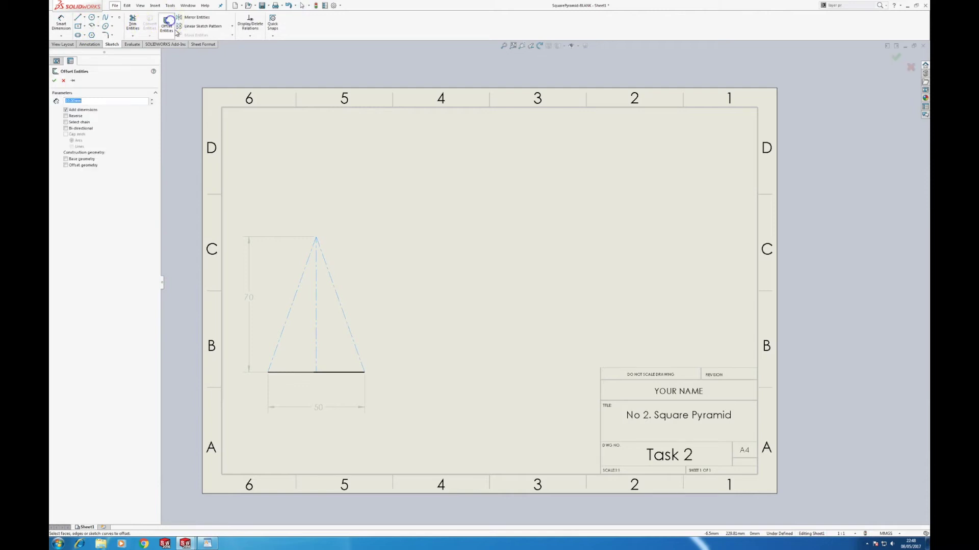
click(333, 373)
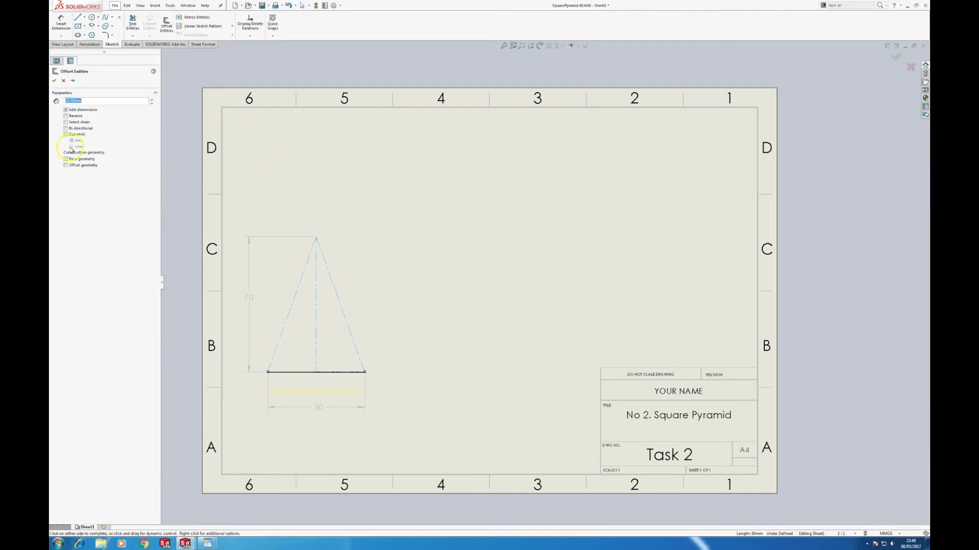
text(45)
key(Return)
click(66, 117)
click(54, 81)
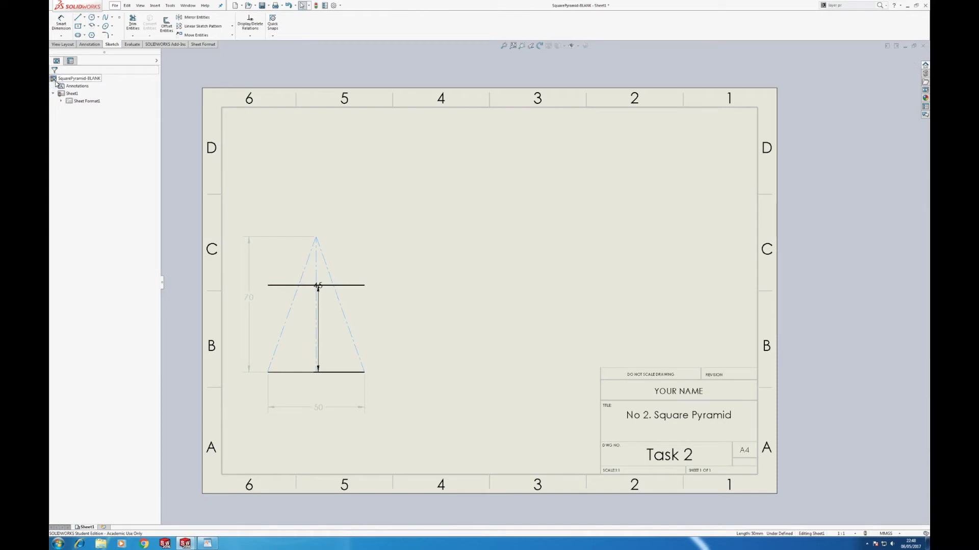
Compare the front view with the No 2 Square Pyramid figure in the WordPad brief and return to the SOLIDWORKS drawing.
key(alt+Tab)
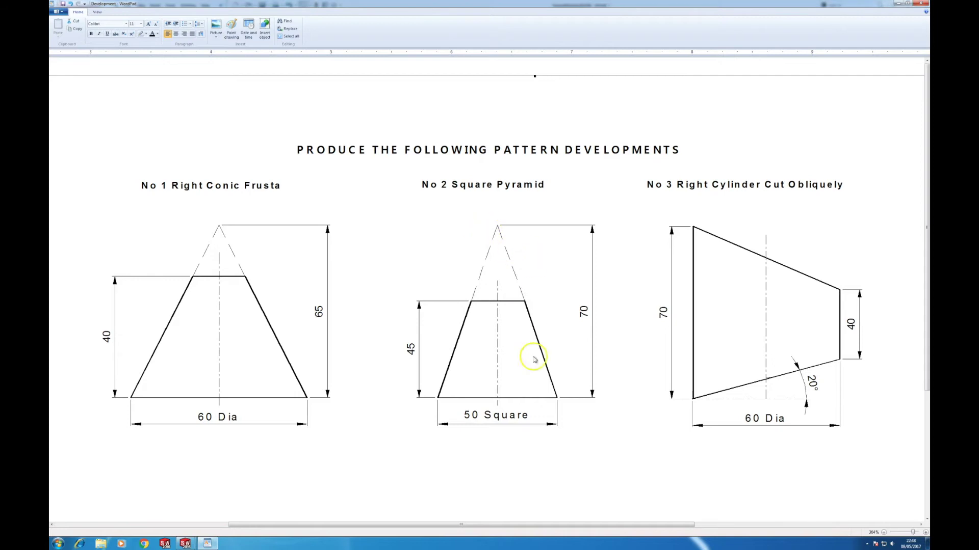
key(alt+Tab)
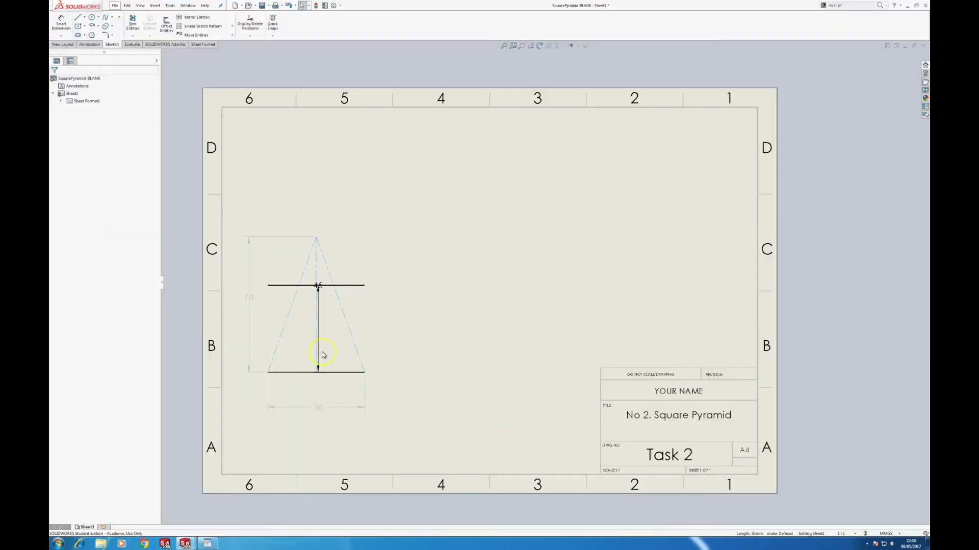
key(alt+Tab)
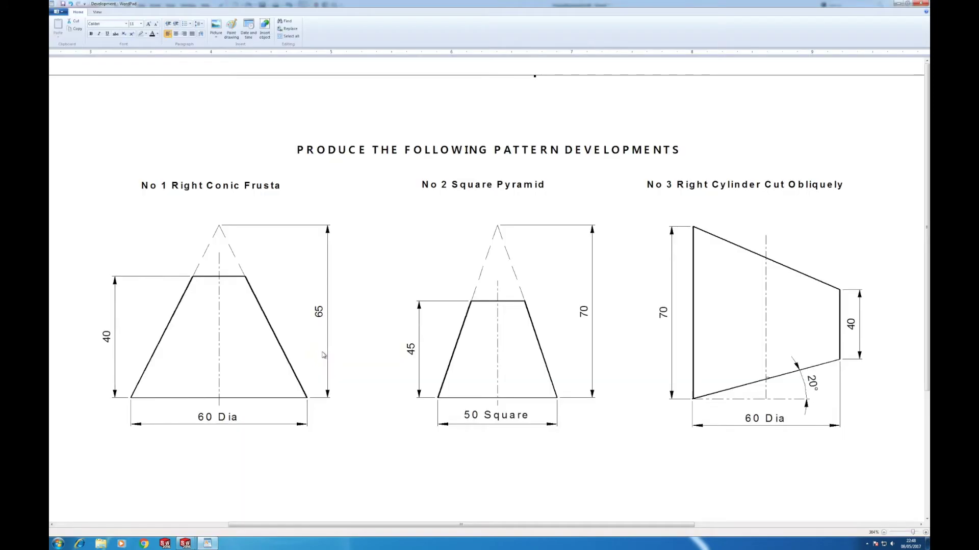
key(alt+Tab)
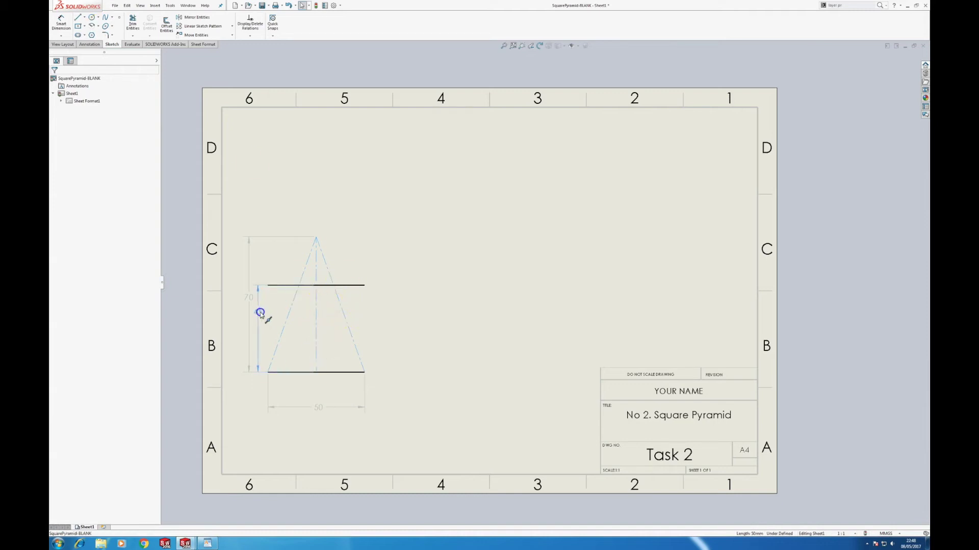
Move the 70 mm and 45 mm height dimensions further out from the front view so they are clearly spaced.
click(259, 308)
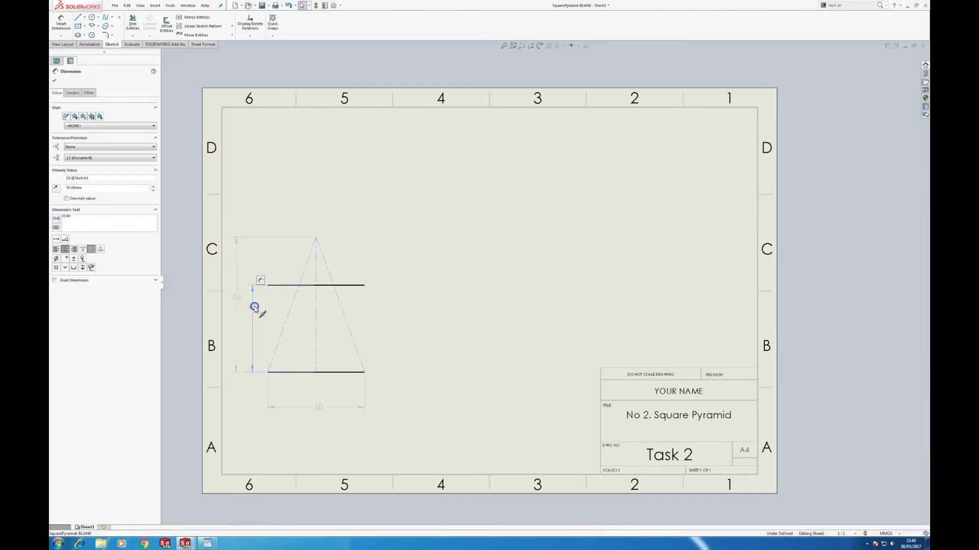
right_click(253, 306)
click(282, 417)
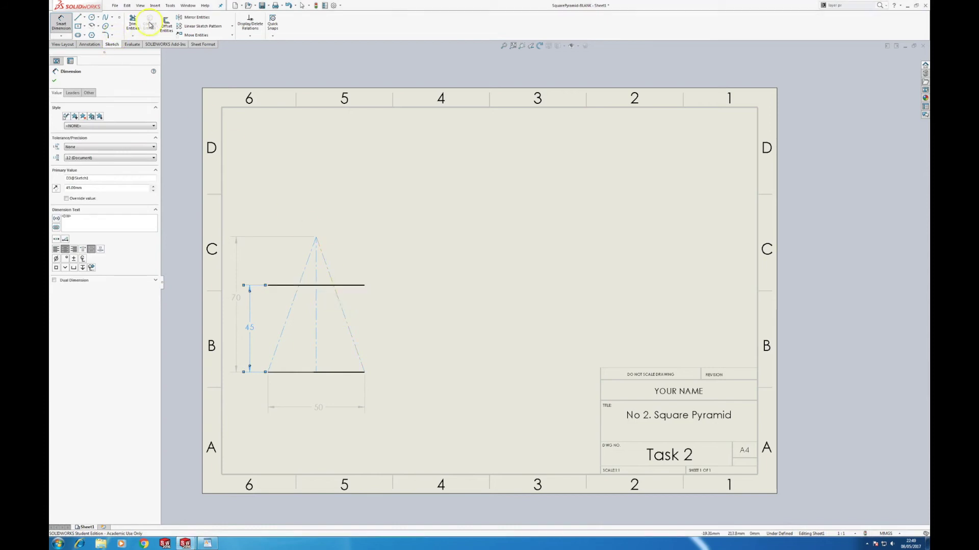
Trim the ends of the upper solid line that extend beyond the triangle's sloping sides.
click(133, 23)
mouse_move(282, 279)
mouse_down()
mouse_move(274, 302)
mouse_move(346, 292)
mouse_move(348, 282)
mouse_move(376, 321)
mouse_up()
right_click(382, 252)
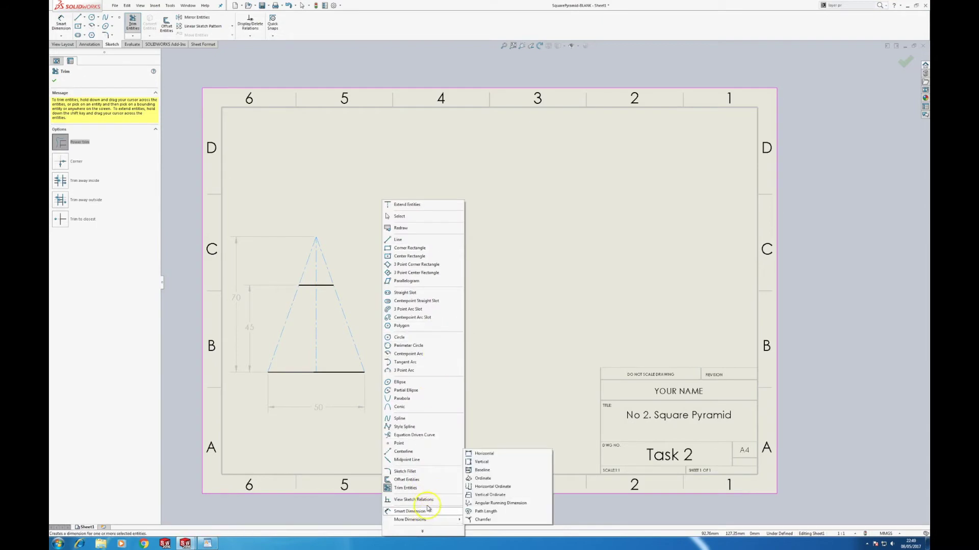
right_click(490, 347)
key(Escape)
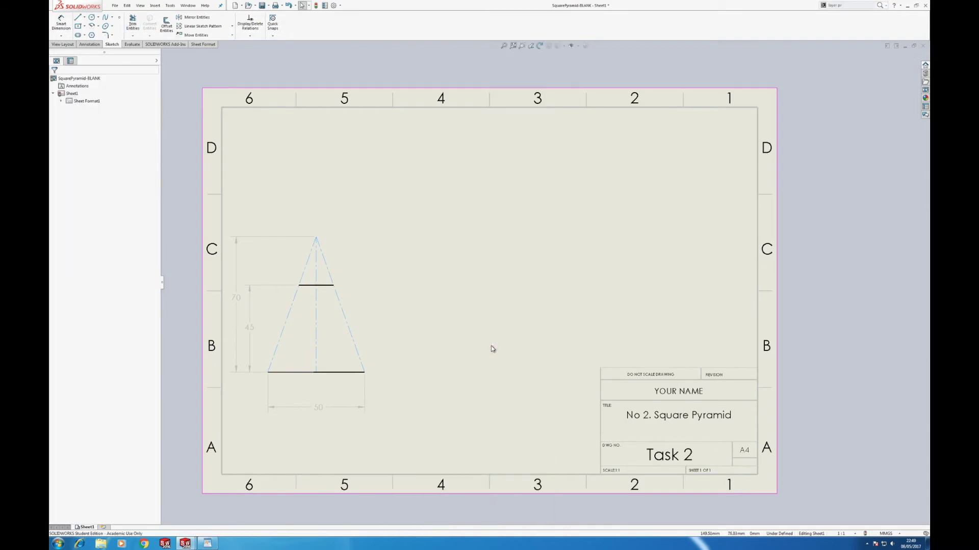
Switch to the Main Lines layer and draw the truncated pyramid's left sloping side from the base corner to the upper line's end.
right_click(491, 345)
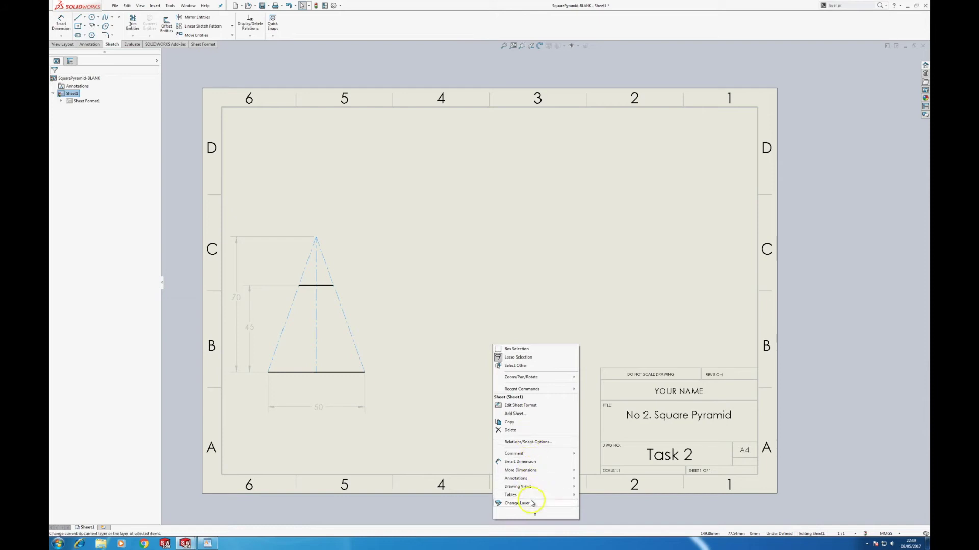
click(479, 323)
right_click(466, 316)
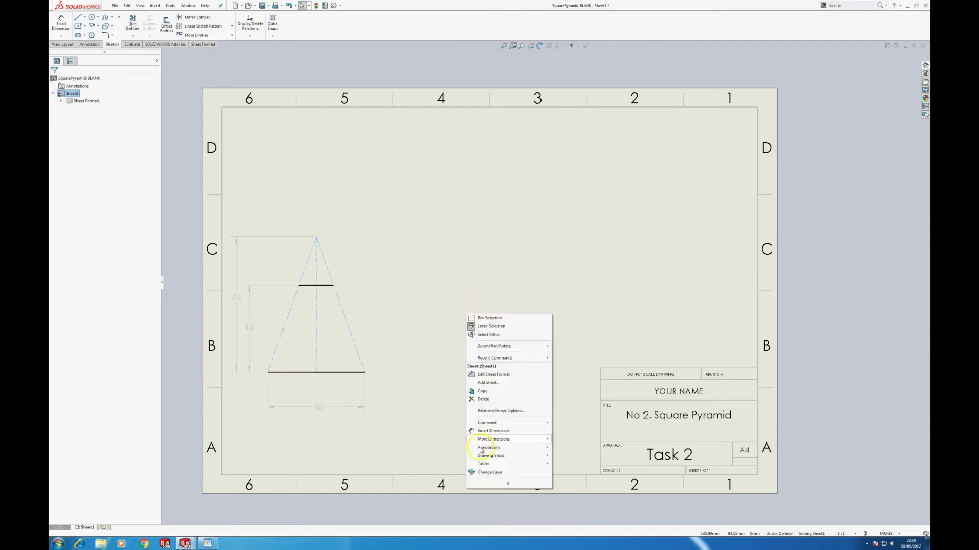
click(481, 468)
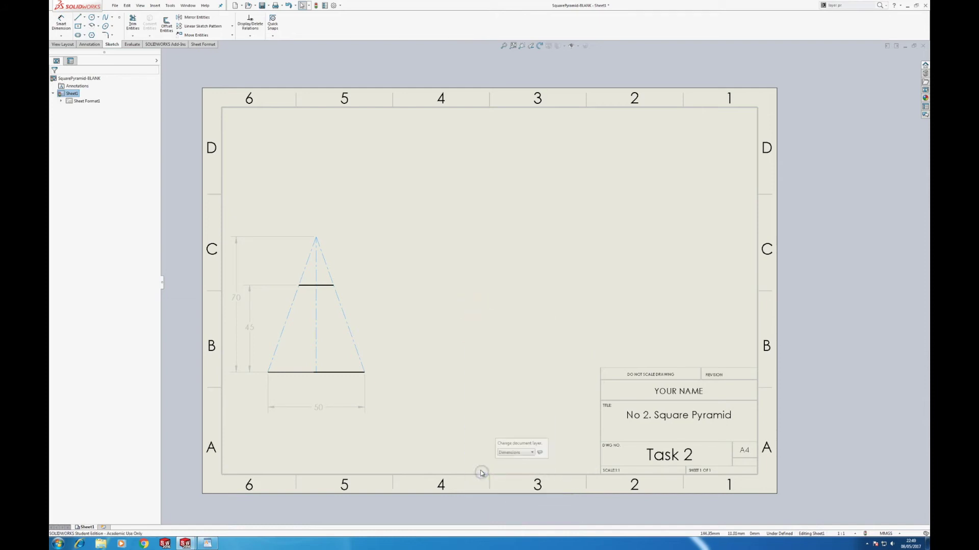
click(531, 453)
click(516, 472)
click(77, 17)
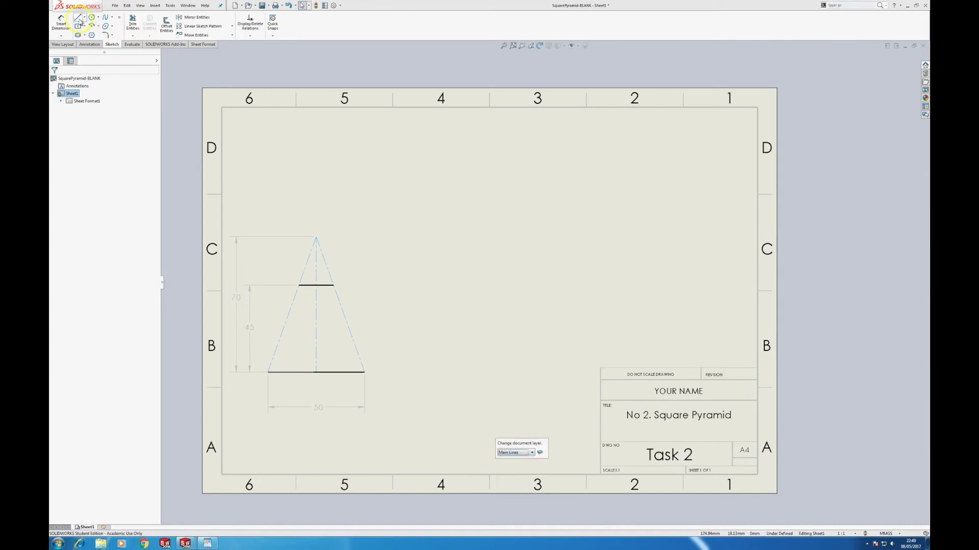
click(268, 372)
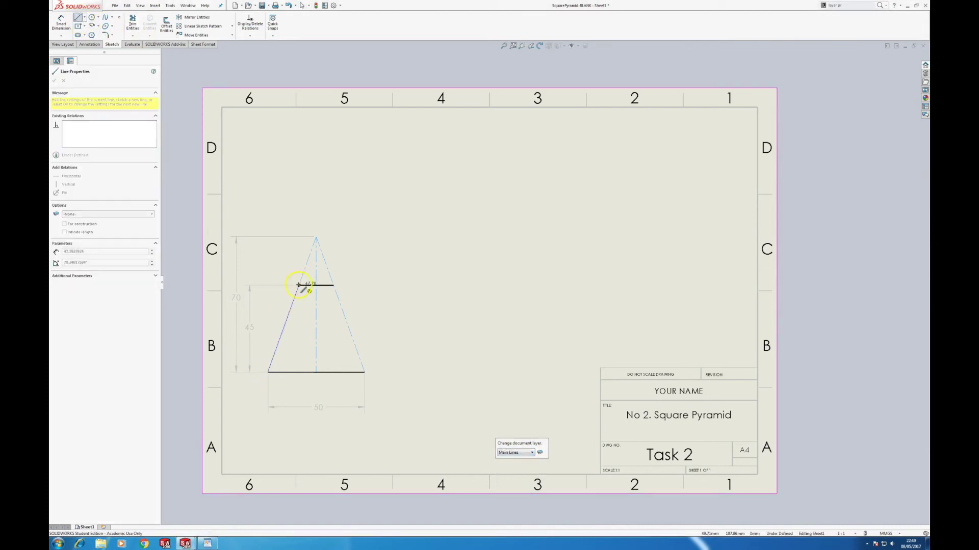
click(299, 286)
key(Escape)
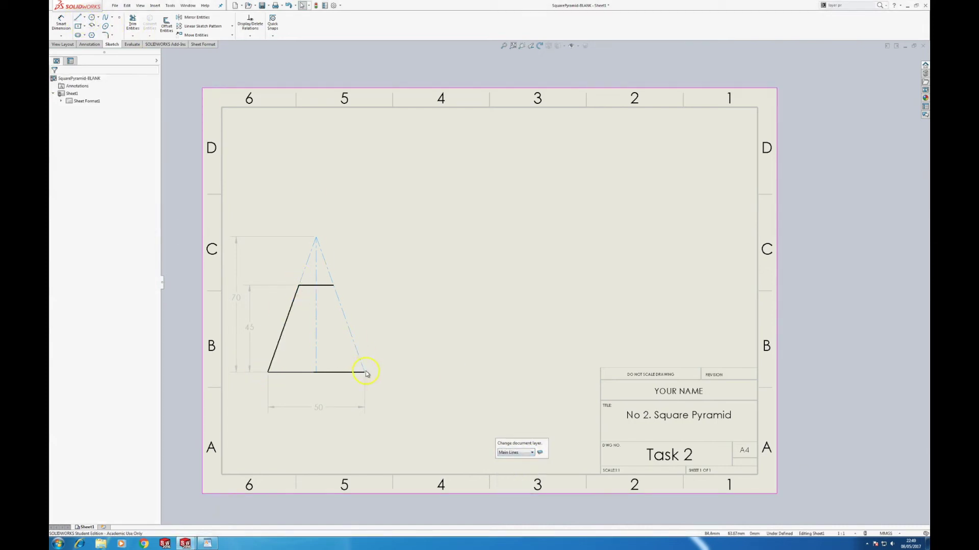
Draw the truncated pyramid's right sloping side from the base corner to the upper line's end.
click(78, 18)
click(365, 372)
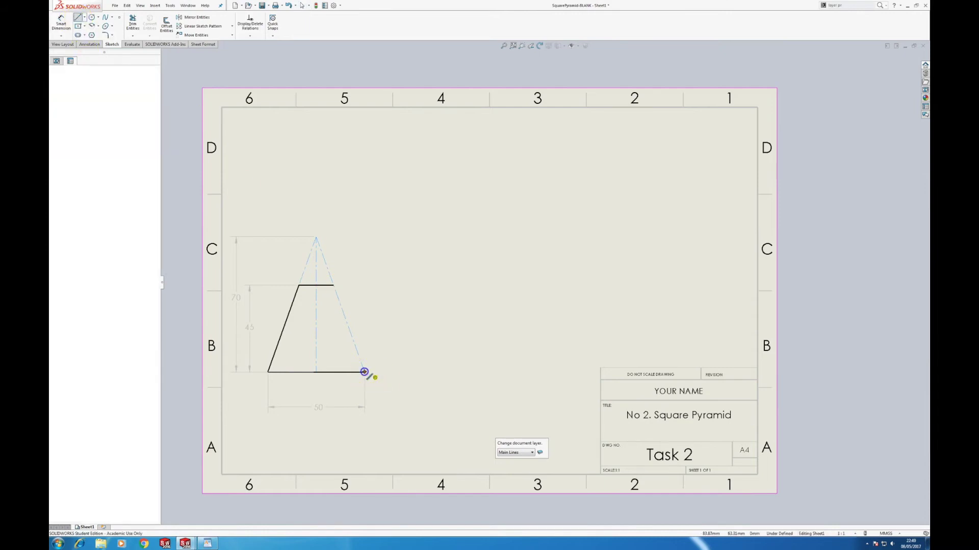
click(333, 285)
key(Escape)
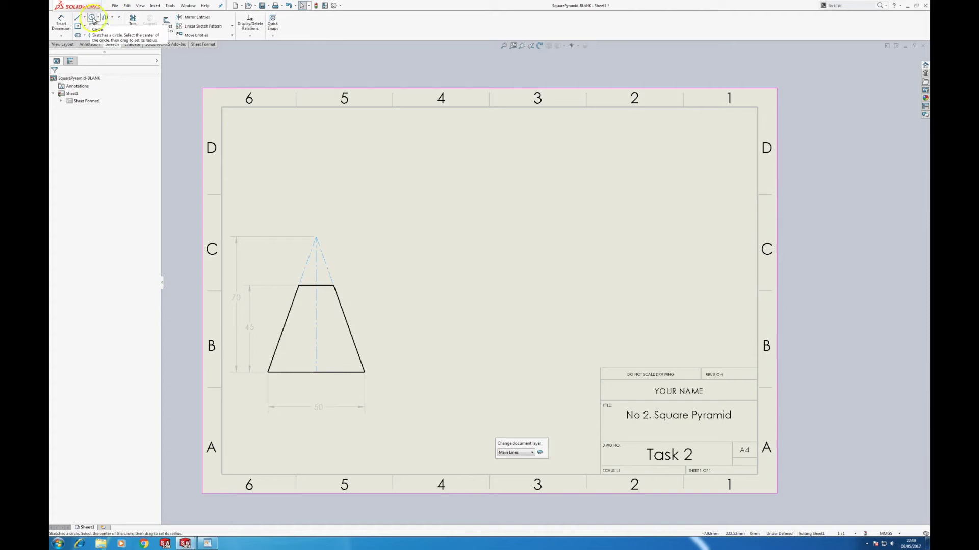
Switch to the Construction Lines layer and draw a circle centred on the apex through the base's right corner.
right_click(343, 219)
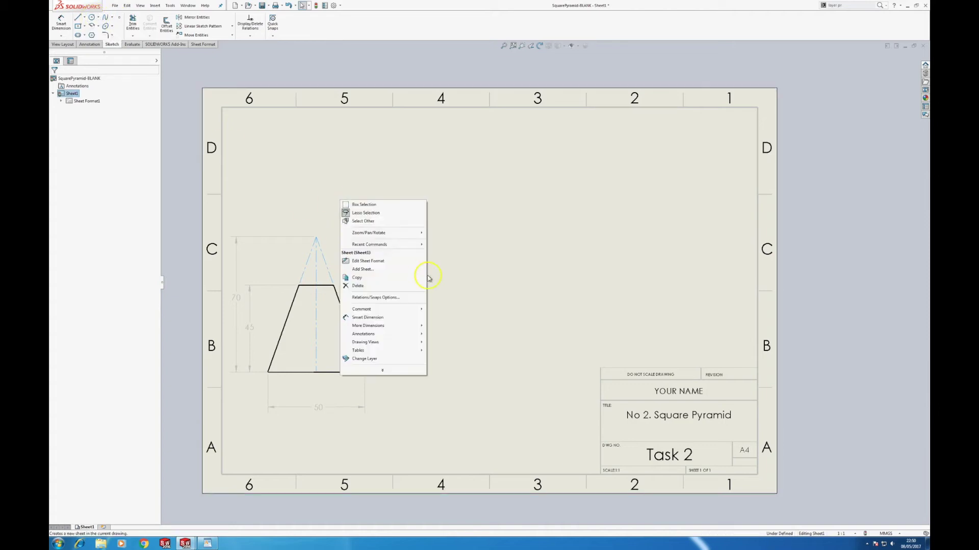
click(382, 361)
click(441, 339)
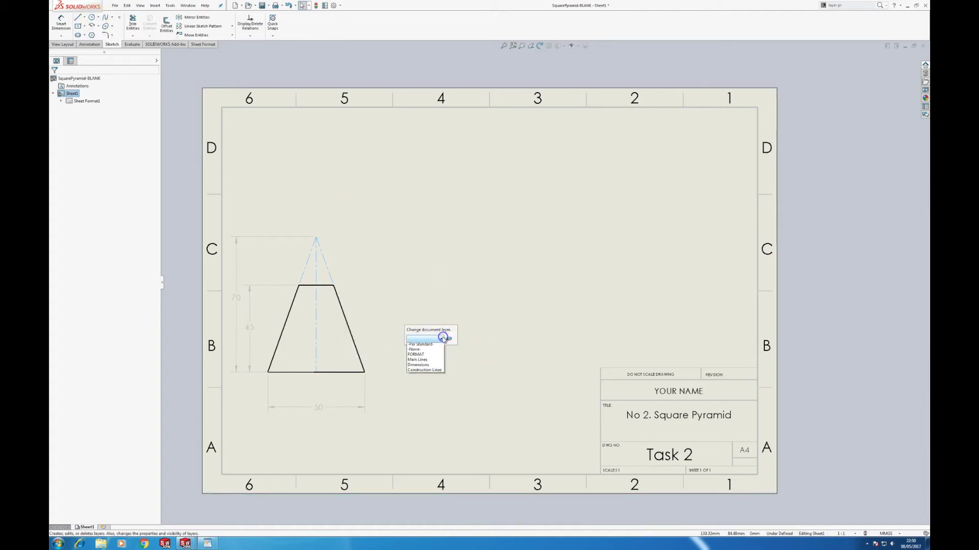
click(435, 374)
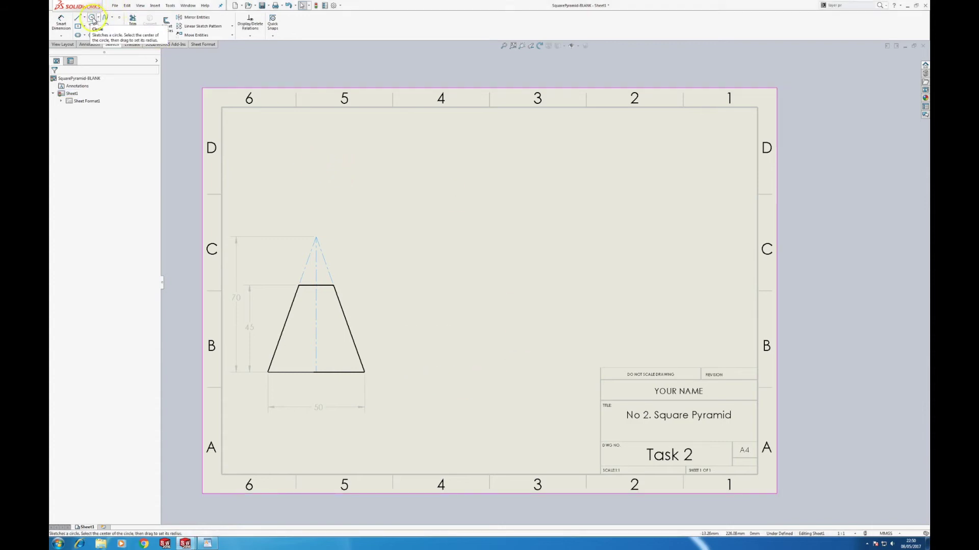
click(92, 18)
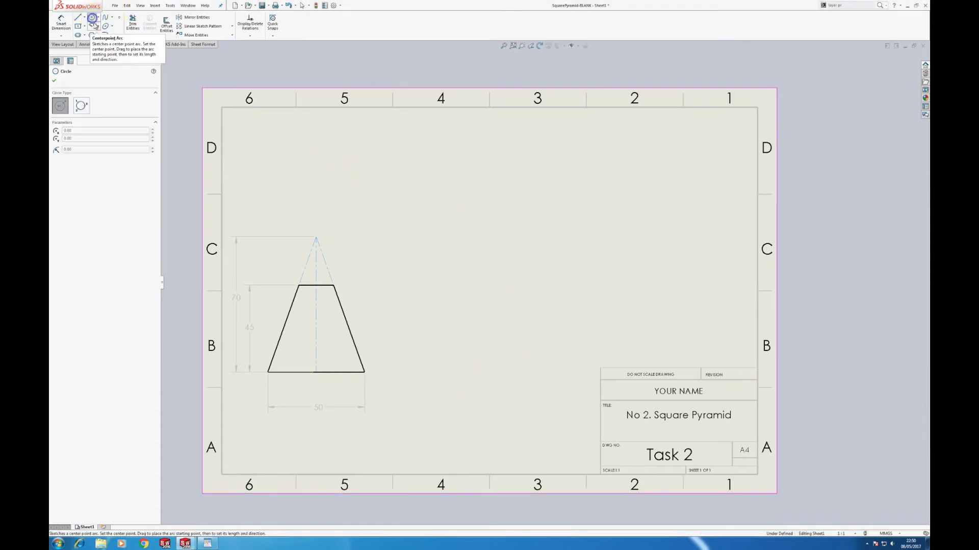
click(316, 238)
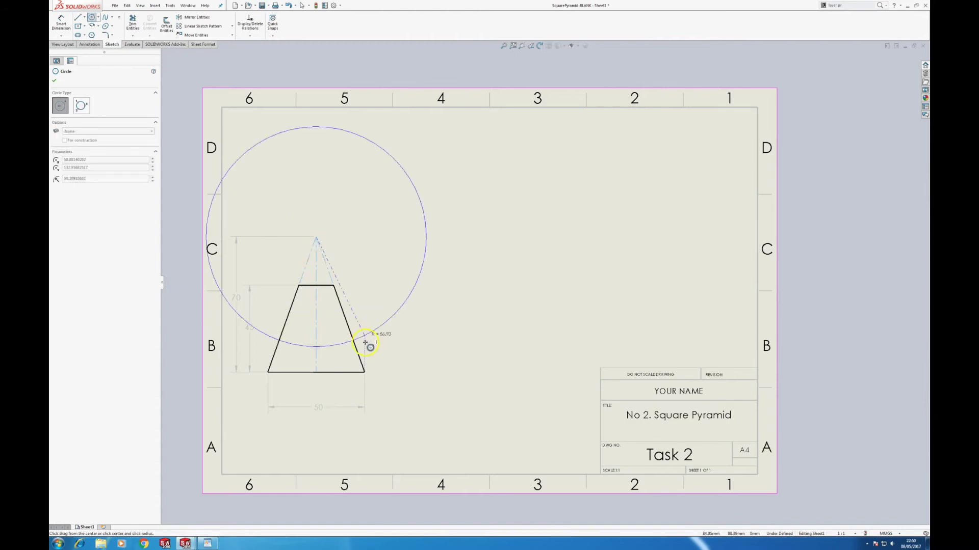
click(364, 372)
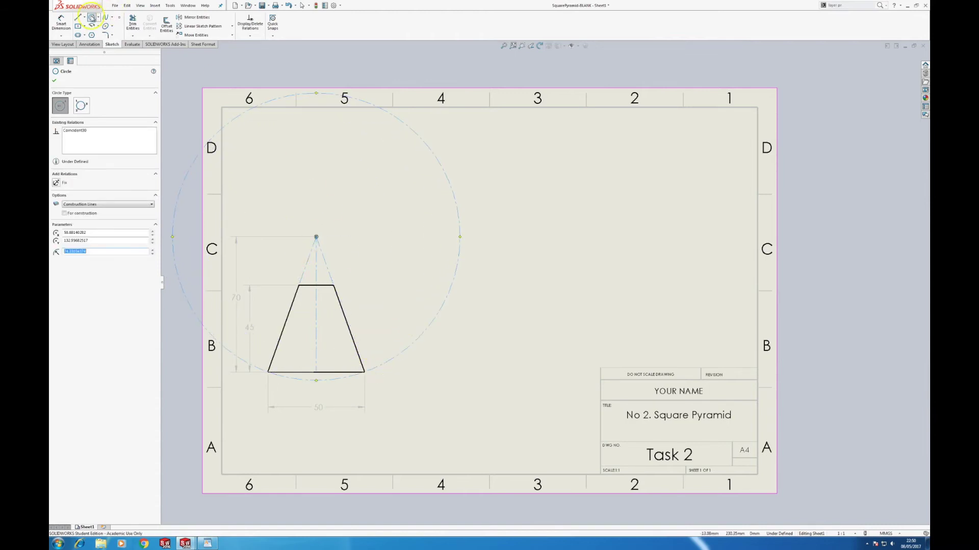
Draw a second construction circle centred on the apex through the right end of the truncated top edge.
click(315, 238)
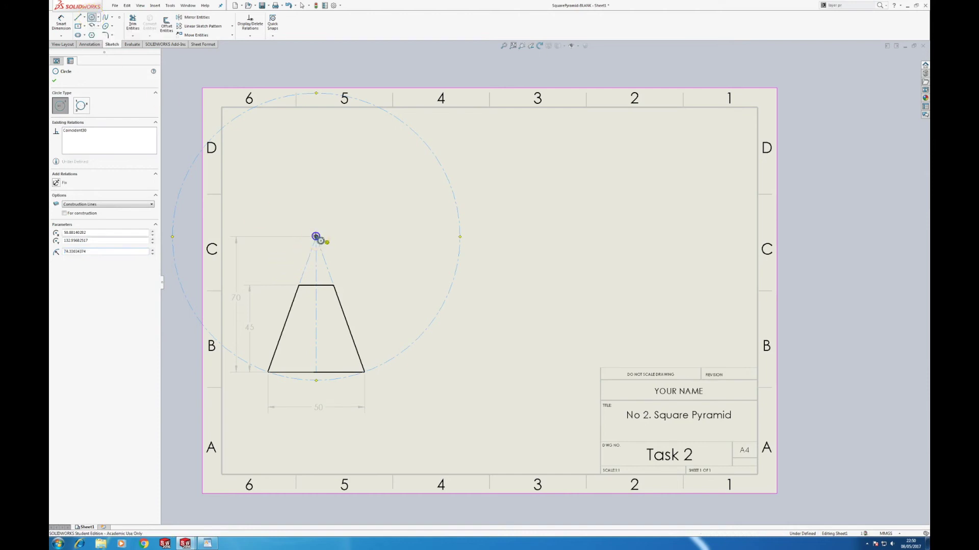
click(334, 286)
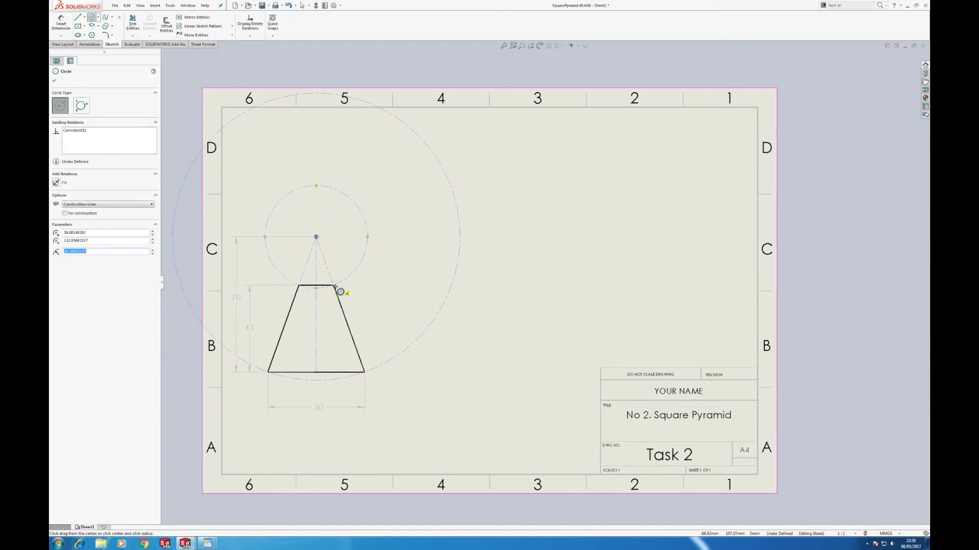
key(Escape)
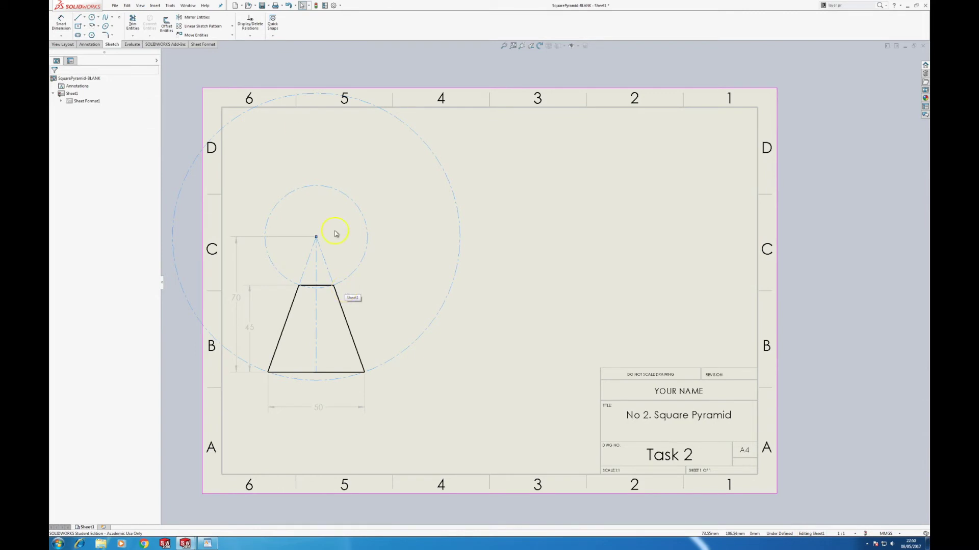
Draw three construction lines from the apex to the outer circle, fanned out across its right-hand side.
click(83, 18)
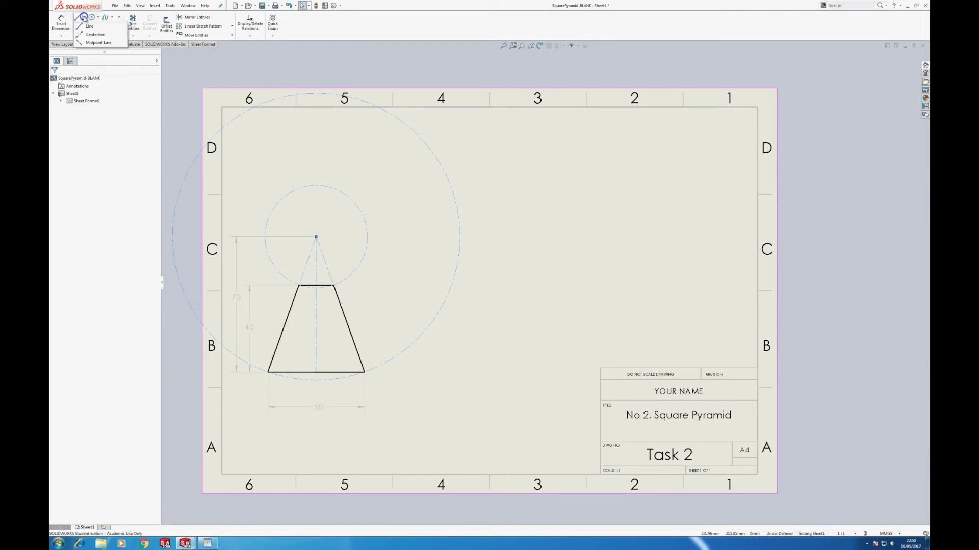
click(317, 237)
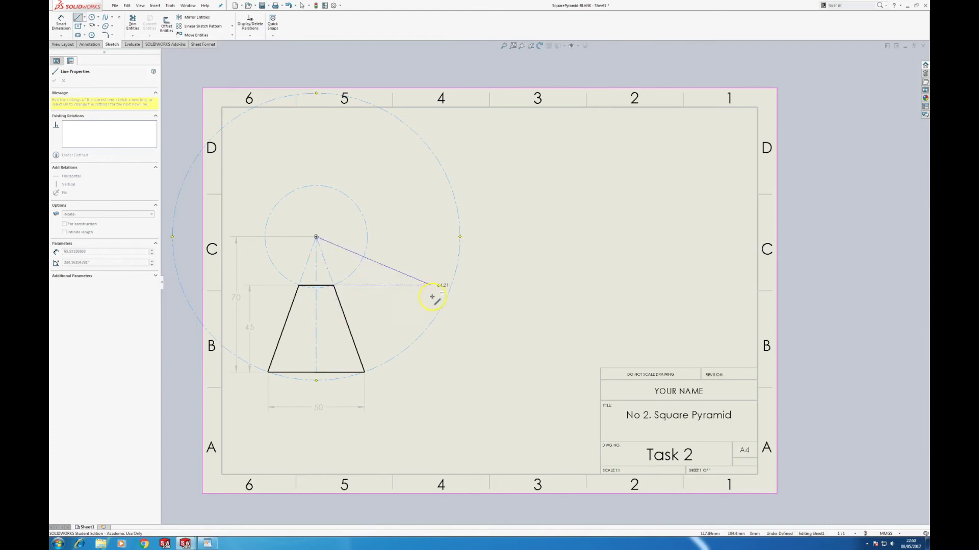
click(448, 292)
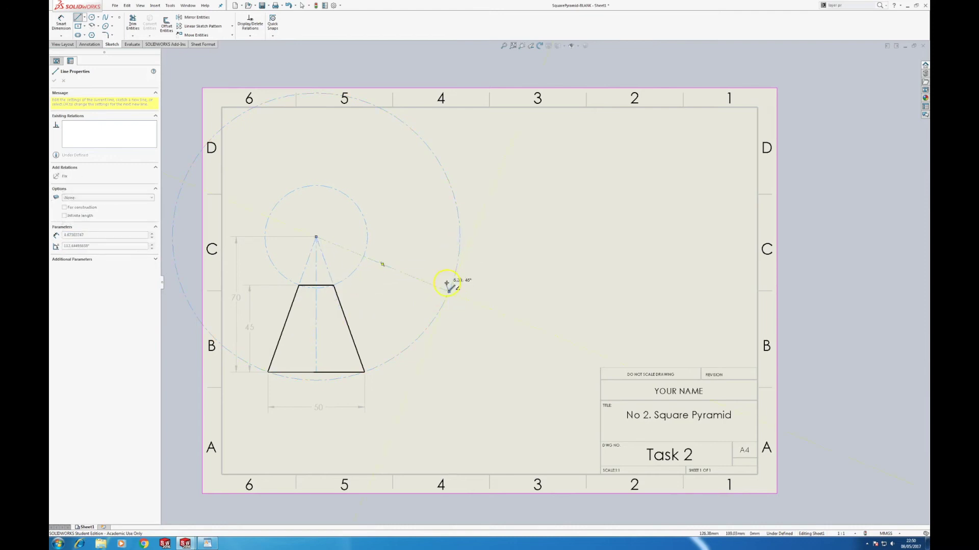
key(Escape)
click(78, 17)
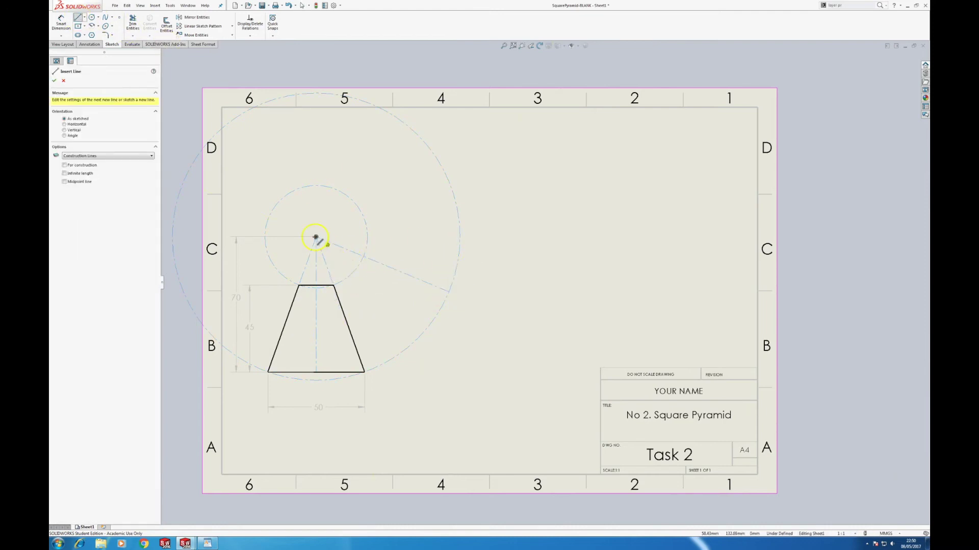
drag(316, 236, 453, 191)
key(Escape)
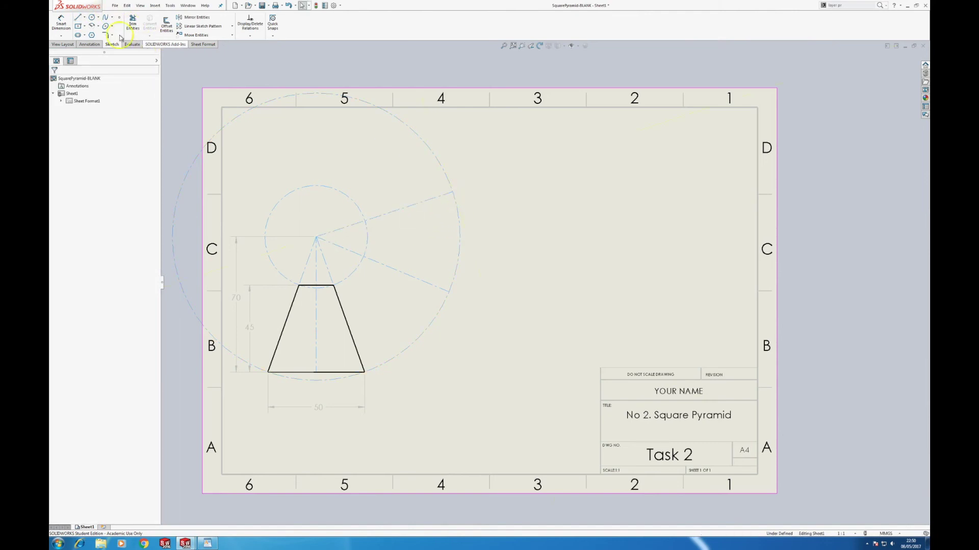
click(78, 17)
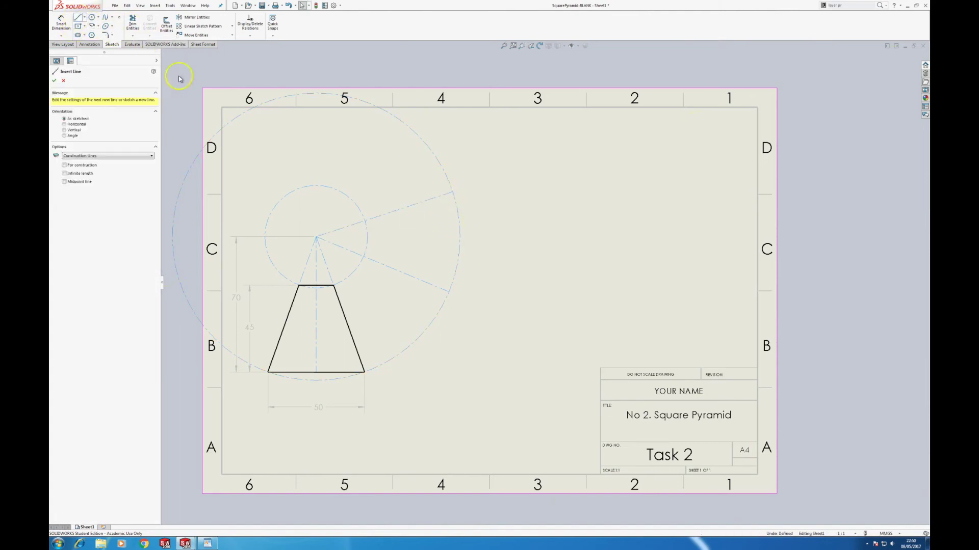
click(316, 237)
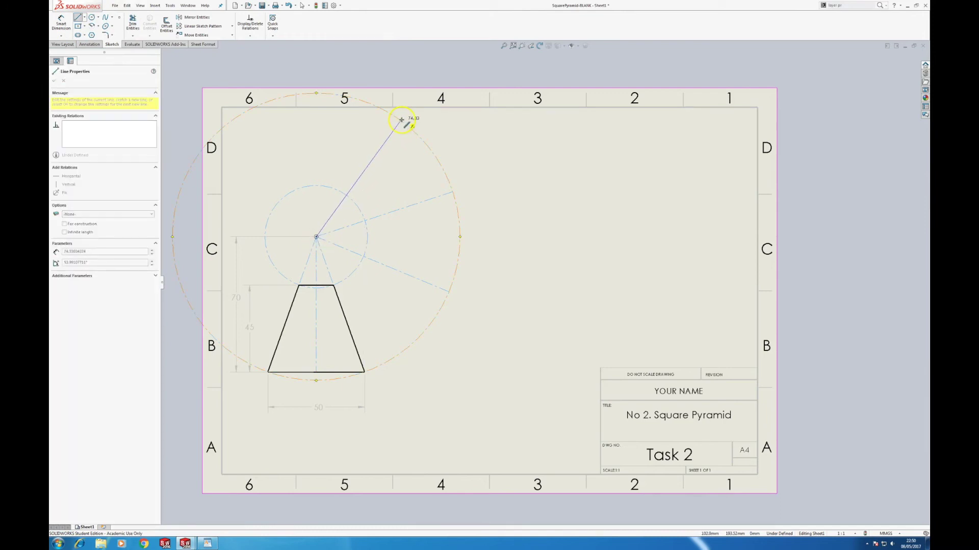
click(401, 120)
key(Escape)
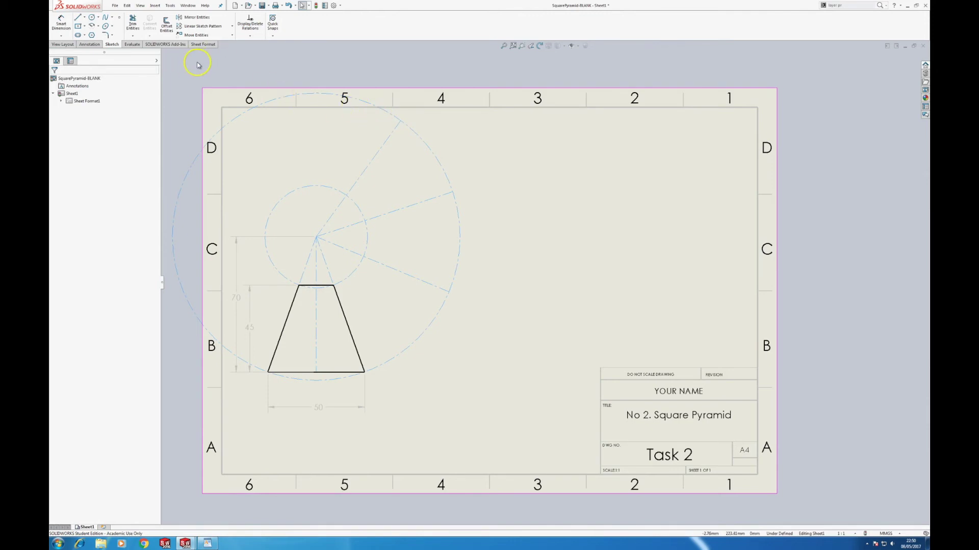
Dimension the angle between the triangle's two sloping sides and set the dimension's precision to .12345678.
click(61, 25)
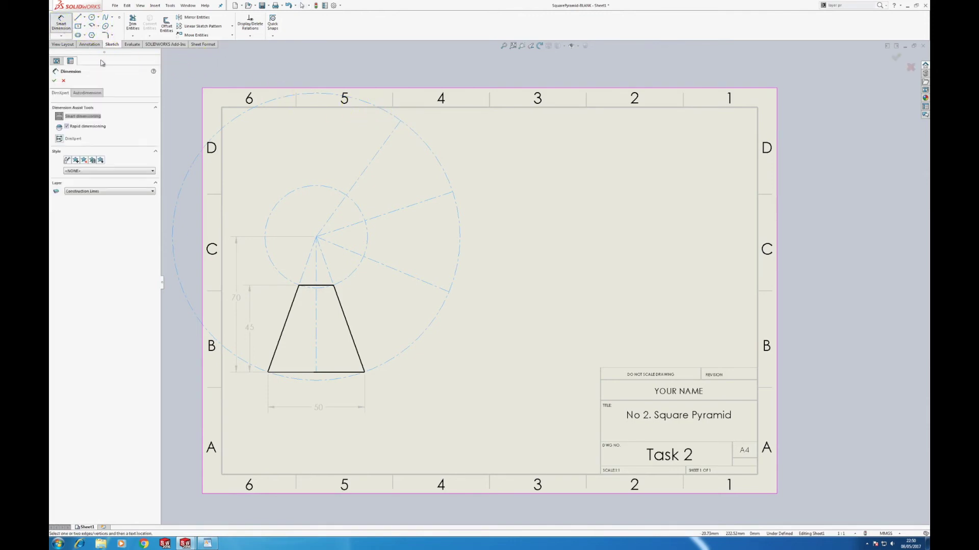
click(317, 268)
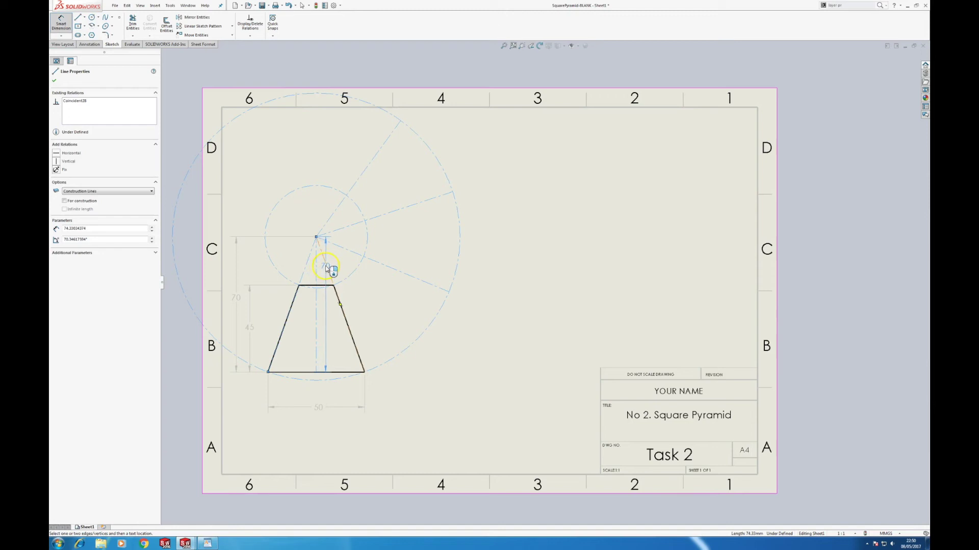
click(327, 267)
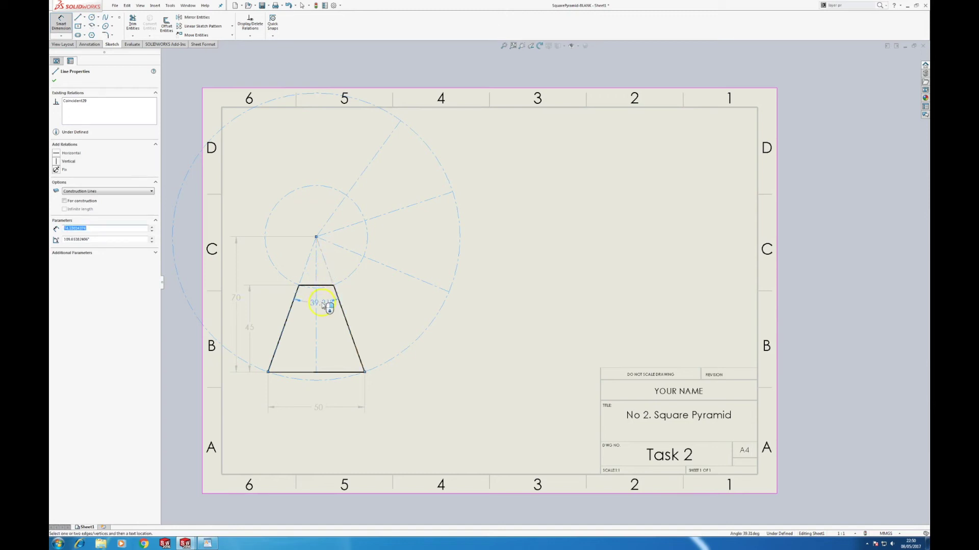
click(324, 309)
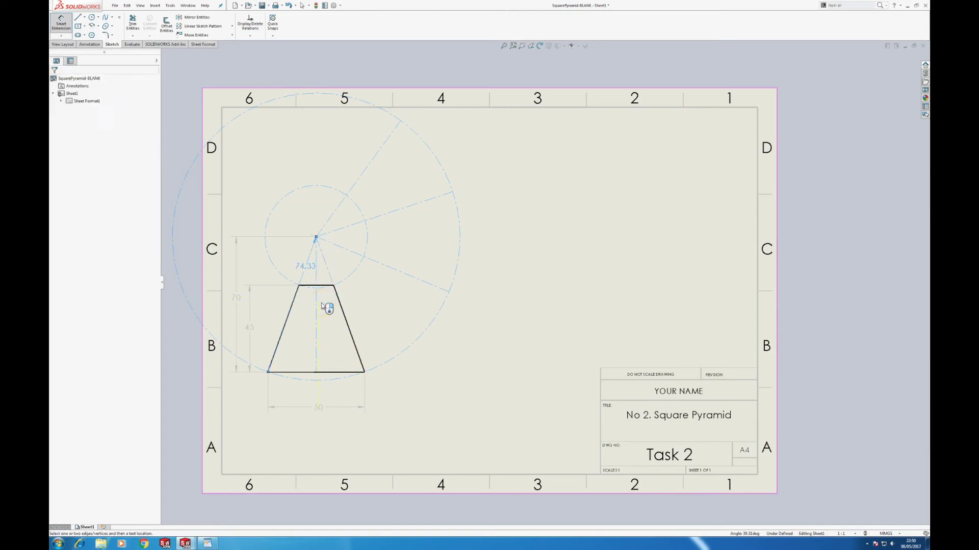
right_click(328, 330)
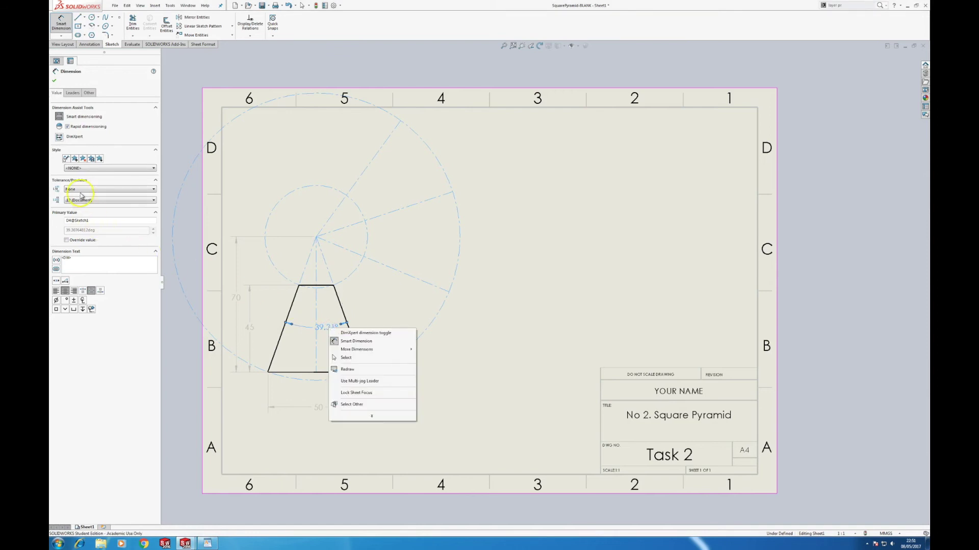
click(94, 198)
click(94, 244)
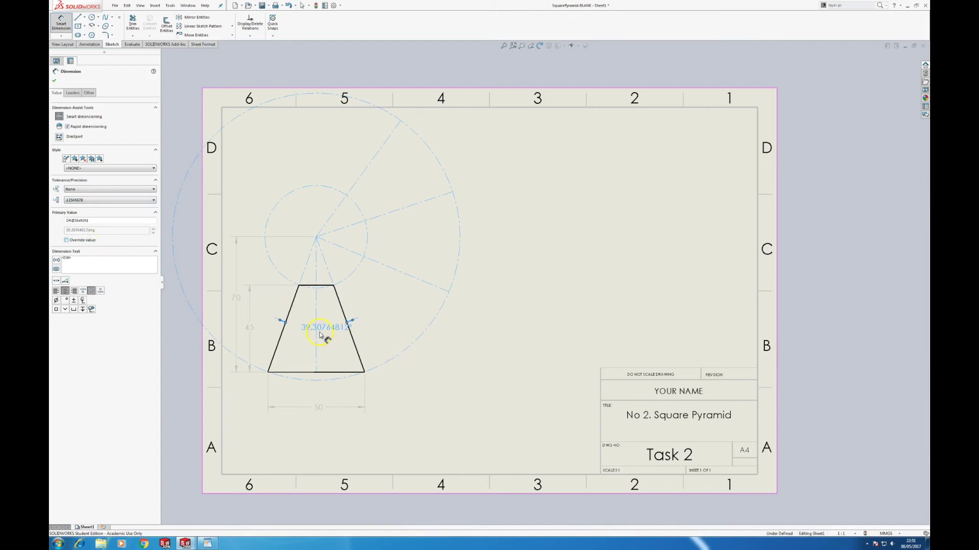
Move the angle dimension between the sloping sides to below the front view's 50 mm base dimension.
drag(328, 332, 325, 450)
click(325, 448)
click(56, 544)
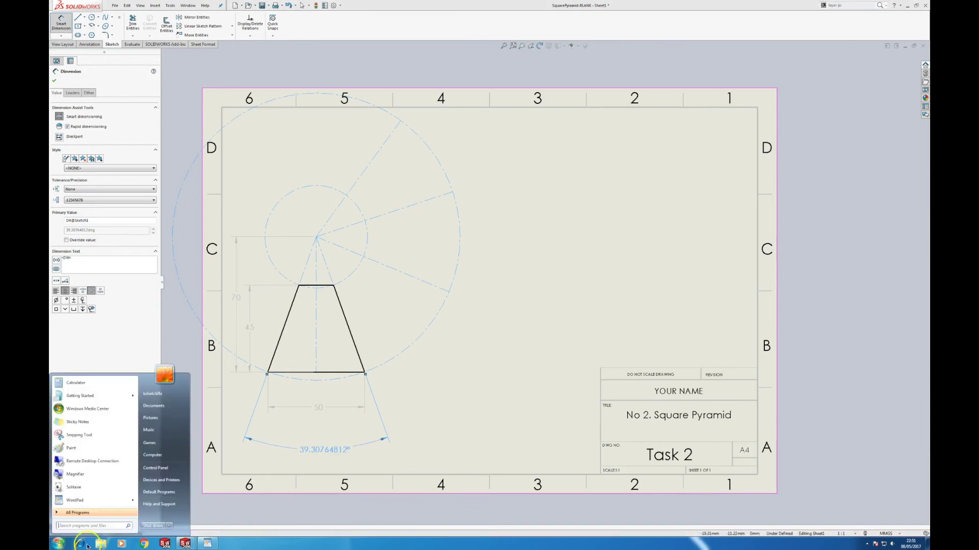
click(97, 545)
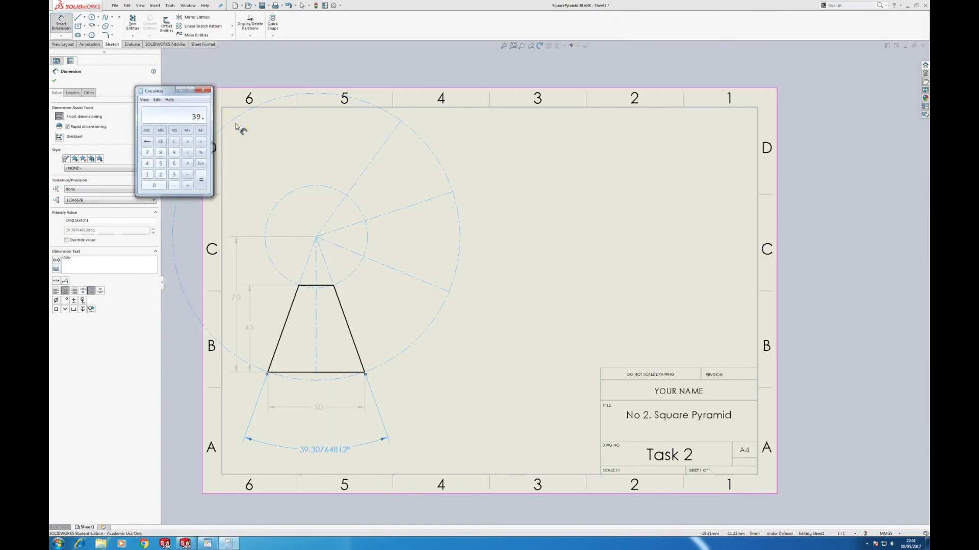
key(alt+F4)
Leave the dimensioning command and change the document layer to Dimensions.
right_click(500, 321)
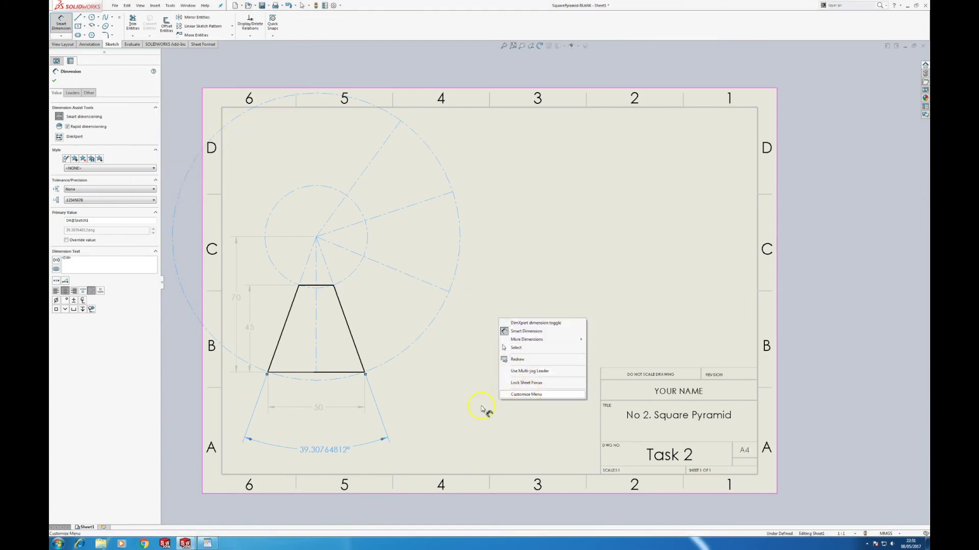
click(474, 408)
right_click(471, 406)
click(502, 393)
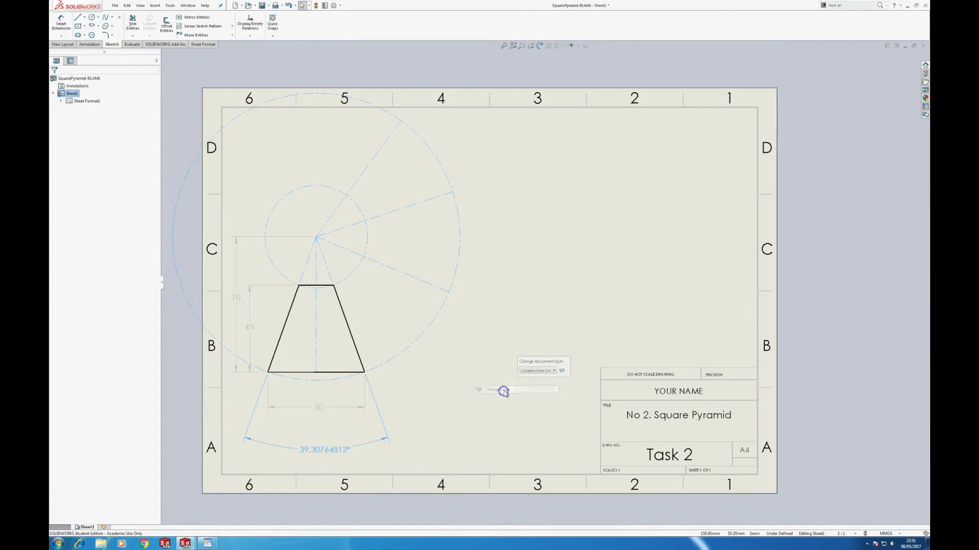
click(538, 373)
click(543, 395)
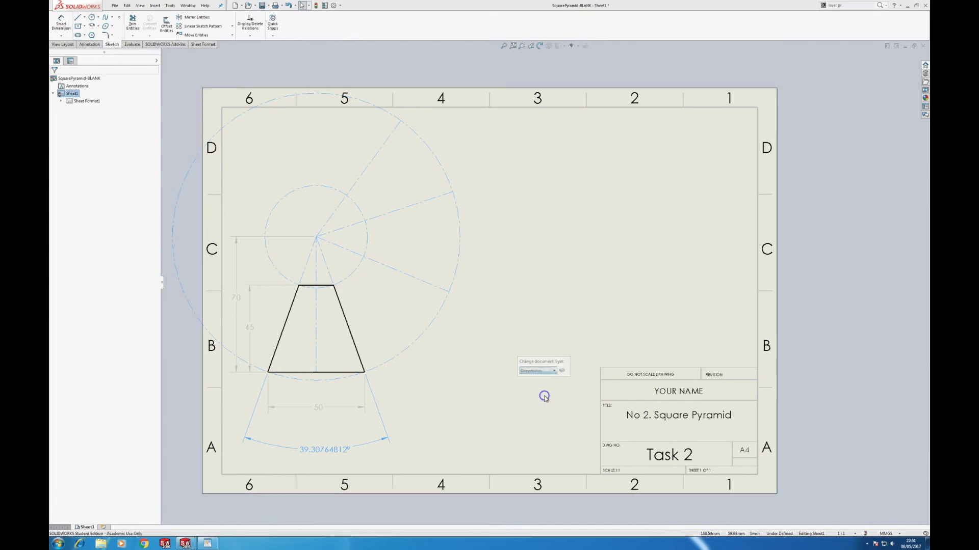
Dimension the angle between the triangle's right sloping side and the lowest radial line and set it to 39.30764812°.
click(61, 23)
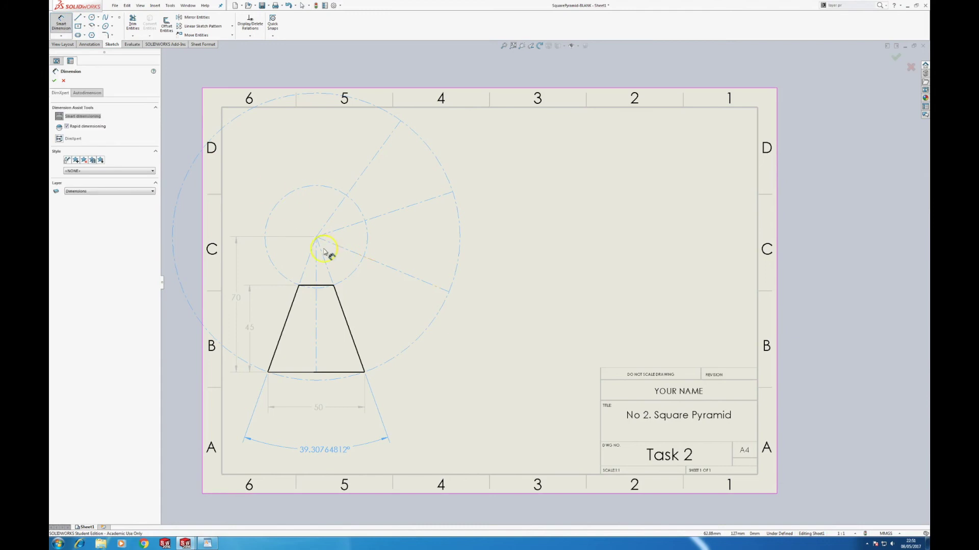
click(343, 254)
click(351, 252)
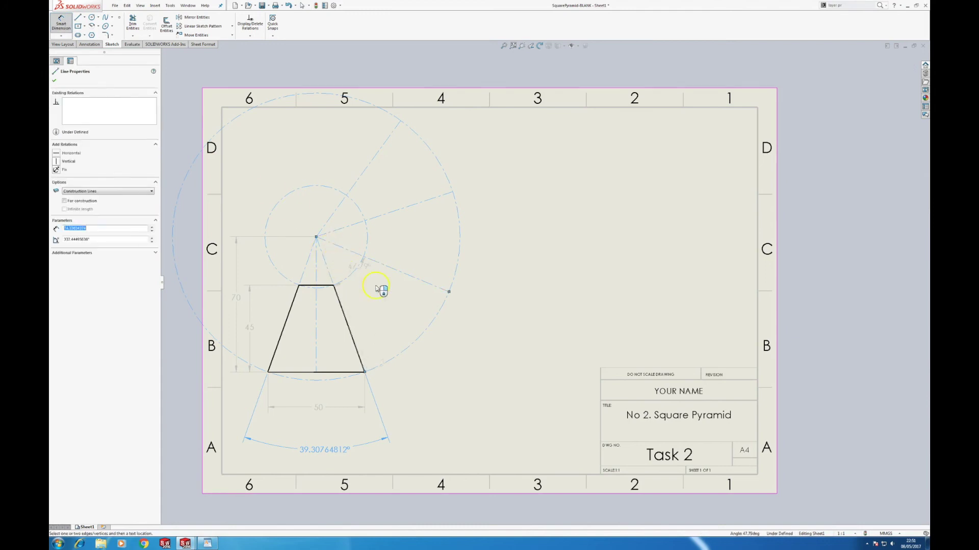
click(447, 410)
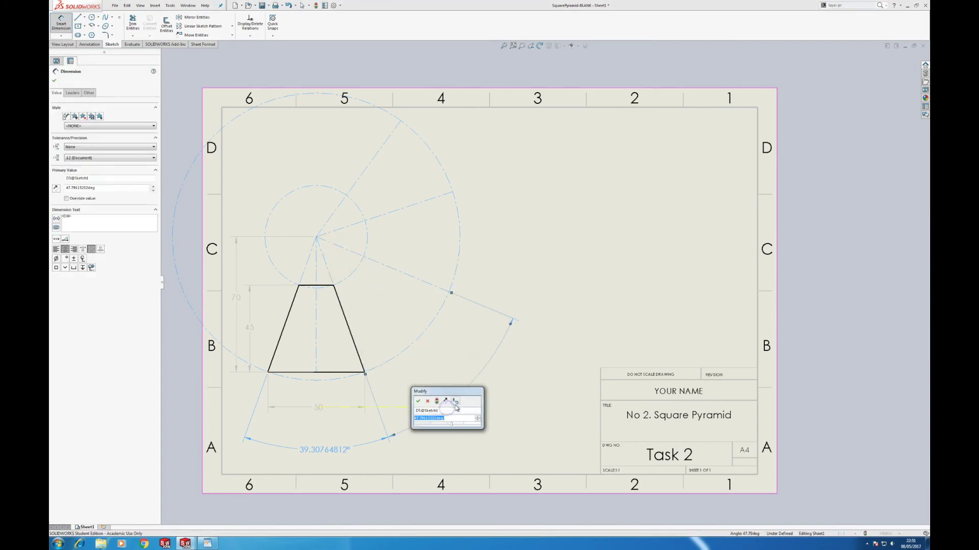
click(416, 401)
Dimension the angle between the lowest and middle radial lines and set it to 39.30764812°.
click(421, 252)
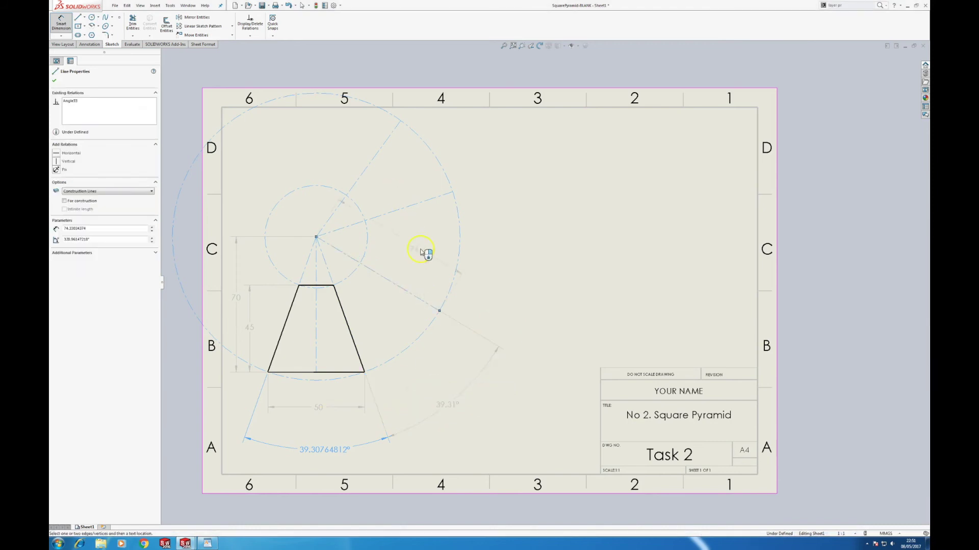
click(505, 286)
click(515, 205)
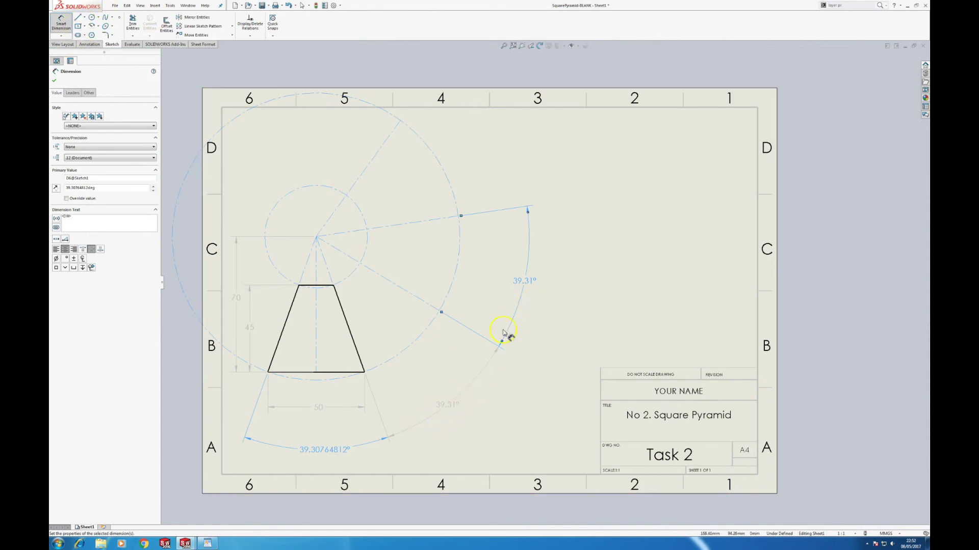
Dimension the angle between the middle and uppermost radial lines and set it to 39.30764812°.
click(439, 219)
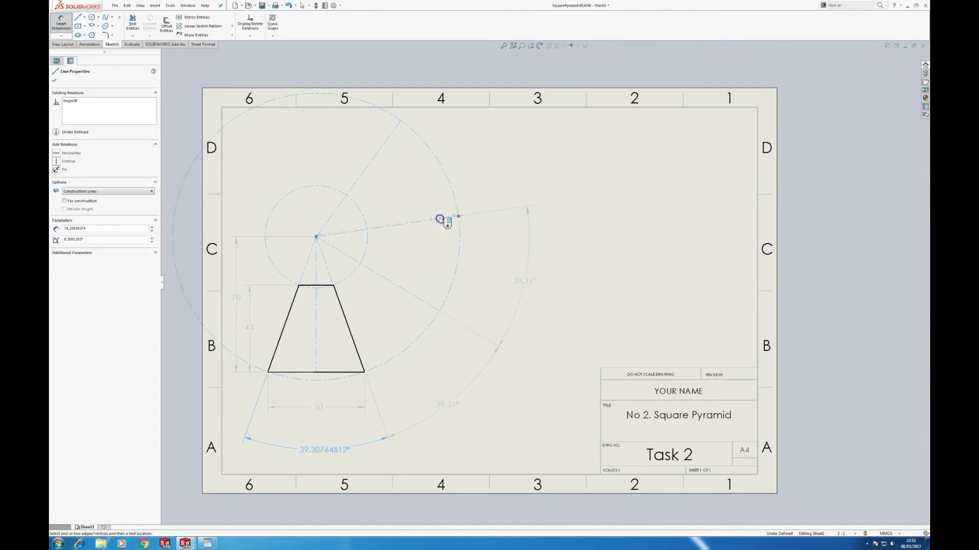
click(384, 145)
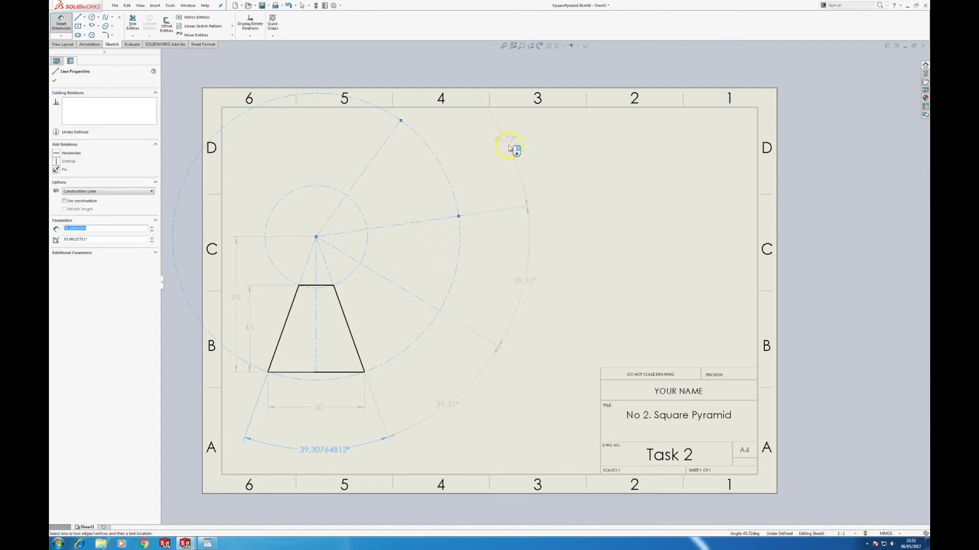
click(511, 147)
text(39.30764812)
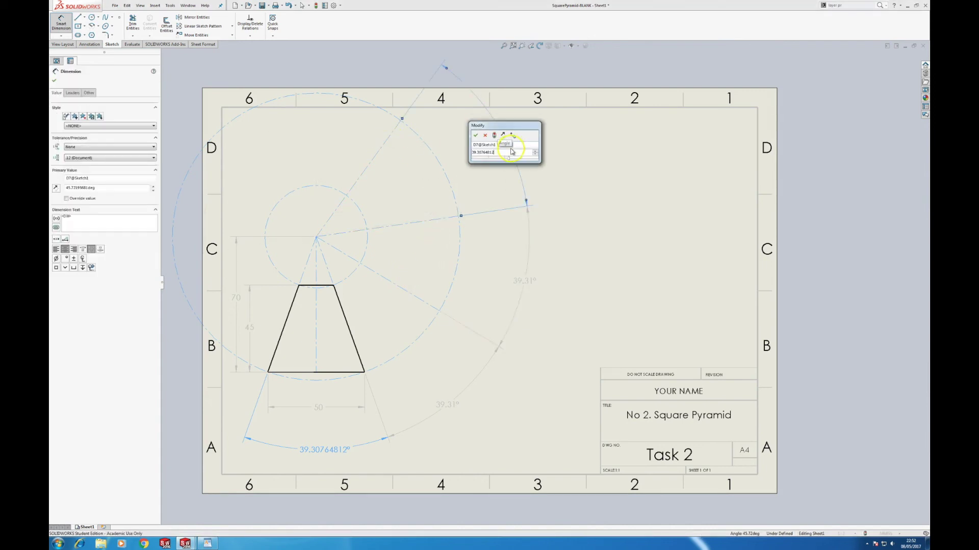
click(477, 136)
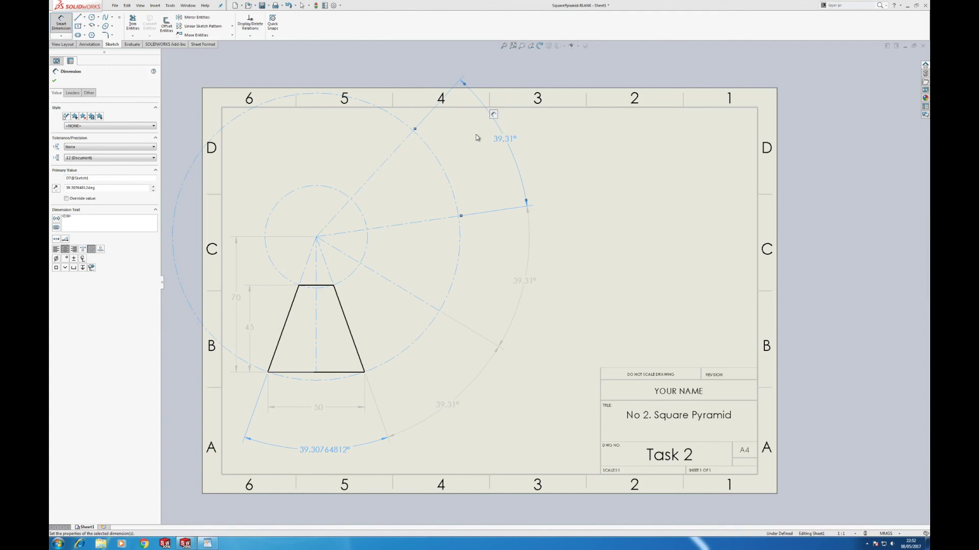
click(588, 202)
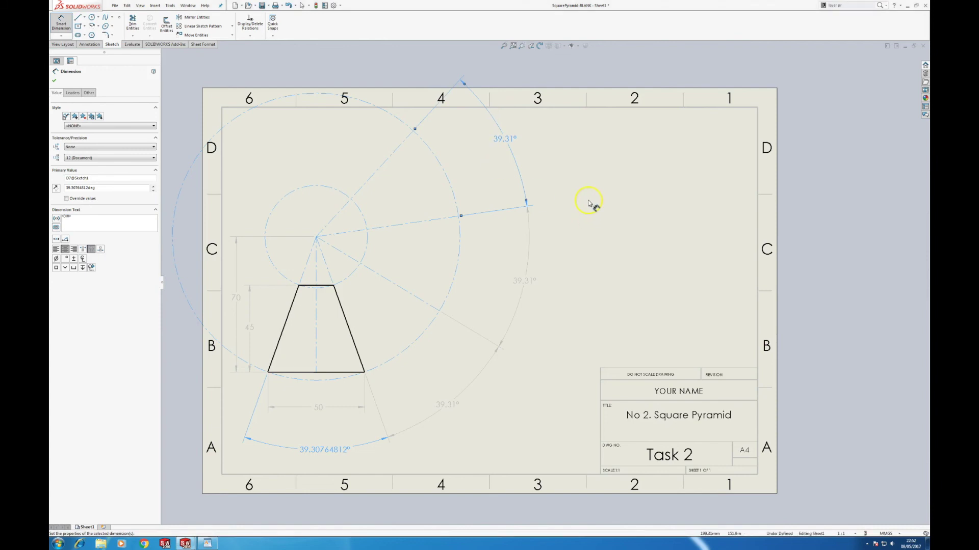
Trim both construction circles back to arcs spanning from the front view to the uppermost radial line.
click(133, 24)
mouse_move(351, 139)
mouse_down()
mouse_move(326, 189)
mouse_move(270, 256)
mouse_up()
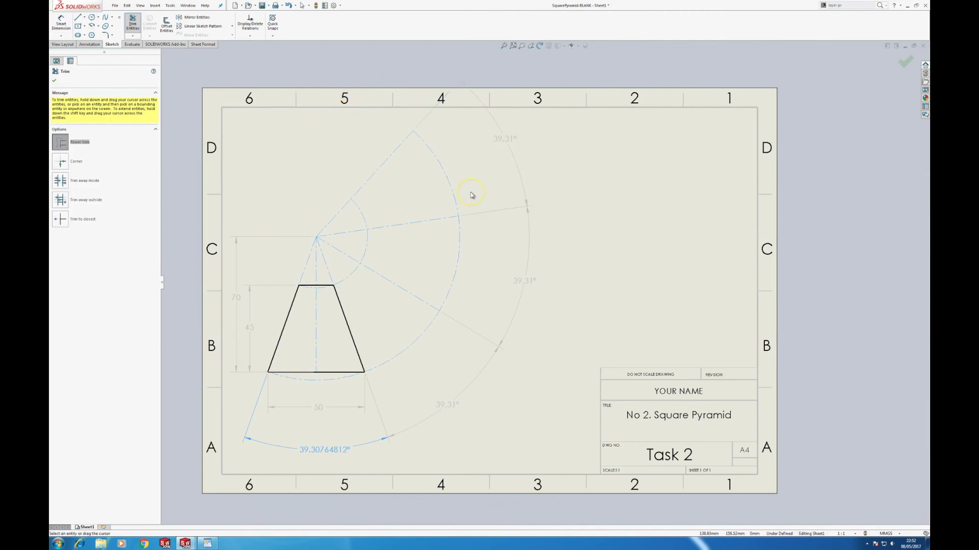
key(Escape)
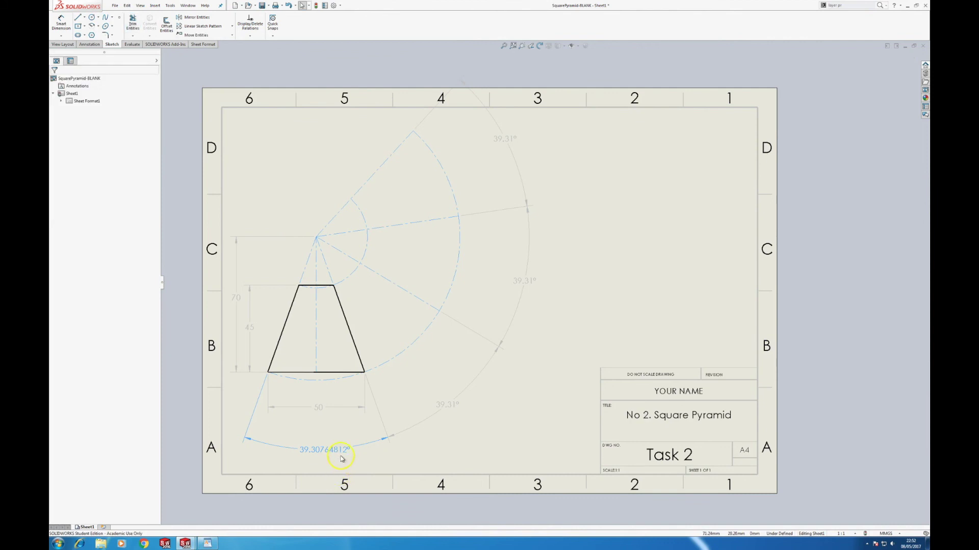
Move the angle dimension below the front view to the Dimensions layer.
click(341, 451)
right_click(340, 450)
click(357, 435)
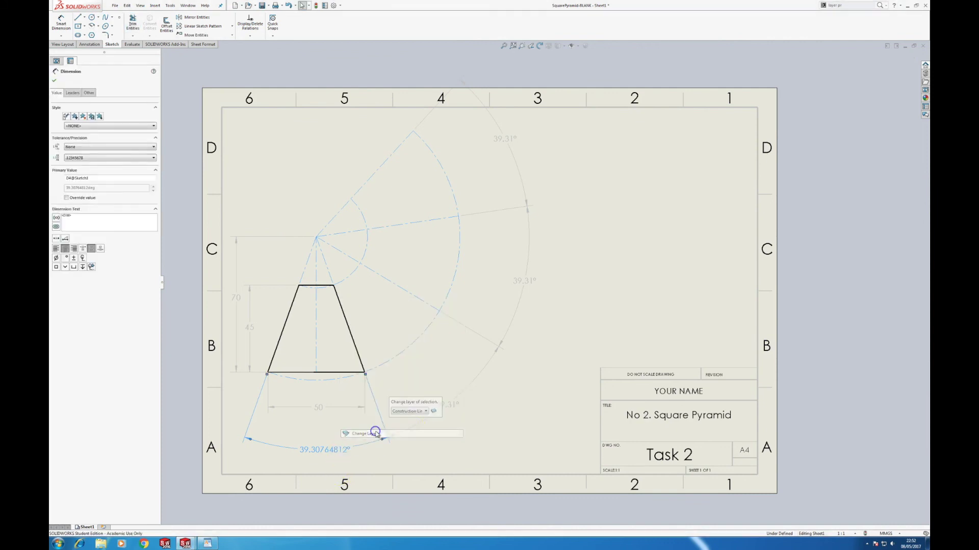
click(408, 411)
click(403, 439)
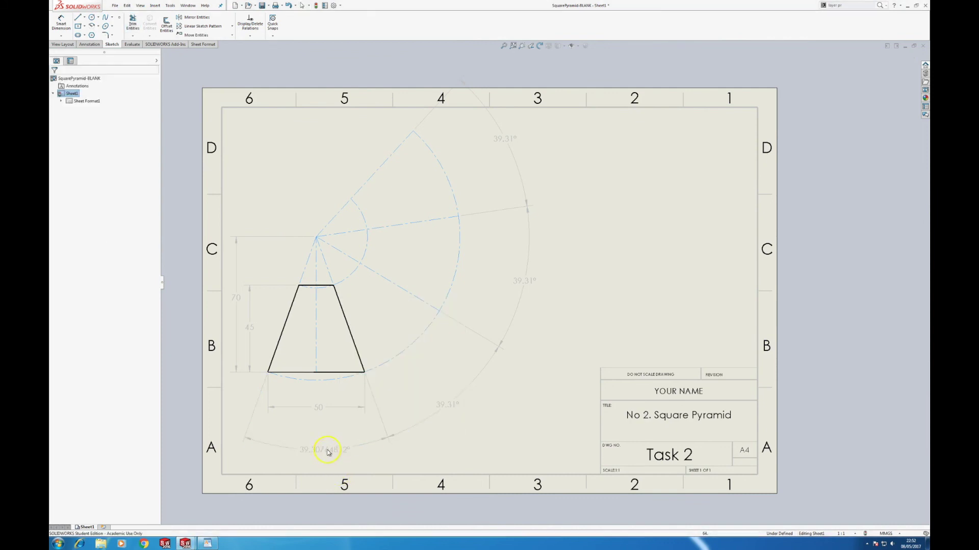
Set the precision of the angle dimension below the front view to .123.
click(328, 450)
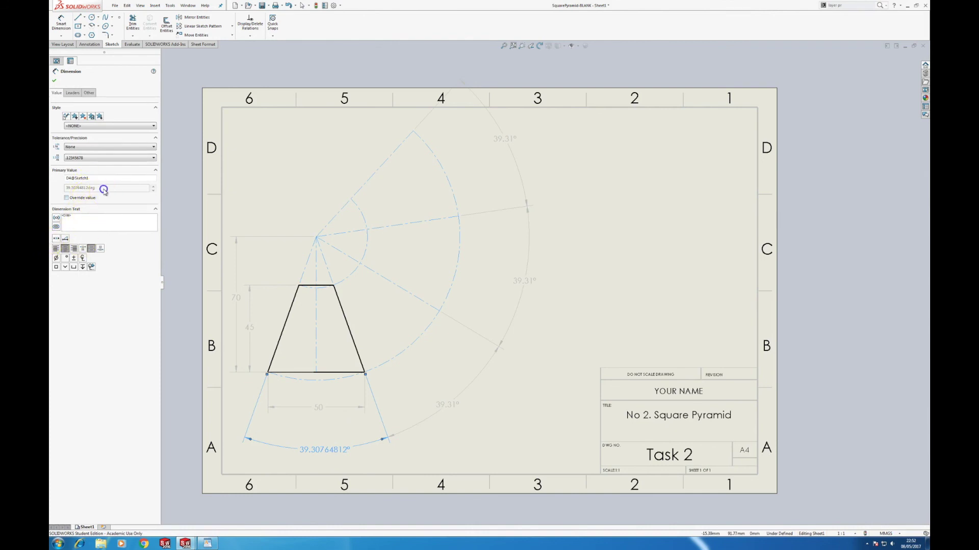
click(104, 157)
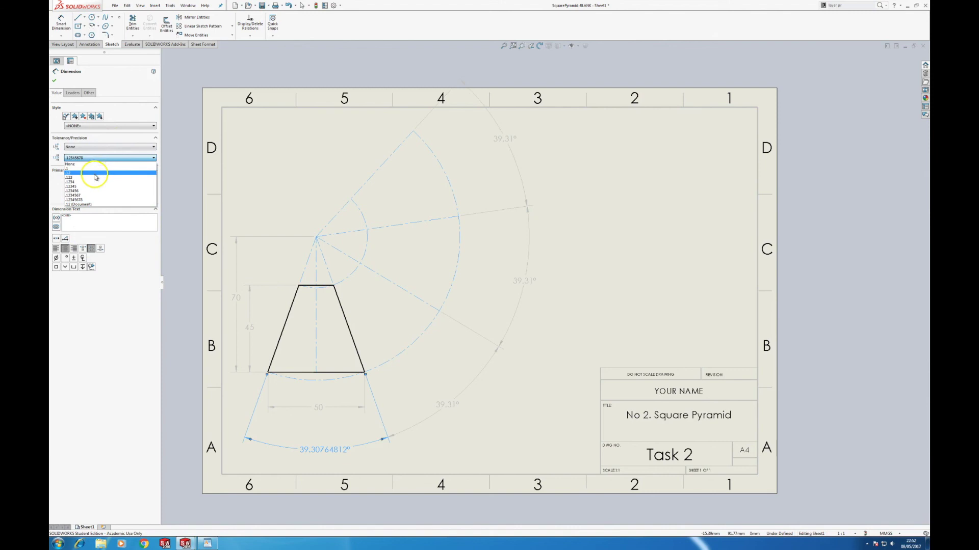
click(95, 176)
click(408, 288)
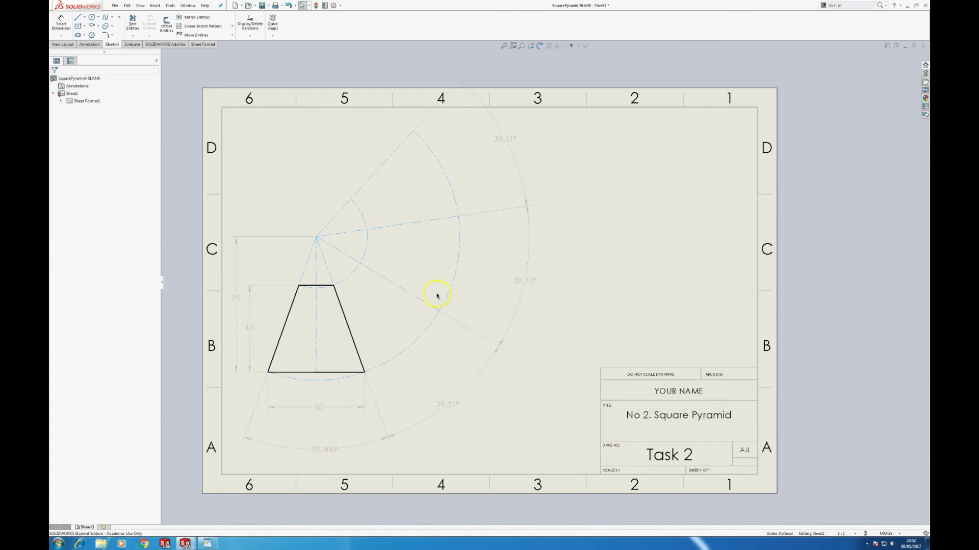
Draw solid lines along the three radial construction lines between the inner and outer arcs.
key(l)
drag(360, 263, 440, 310)
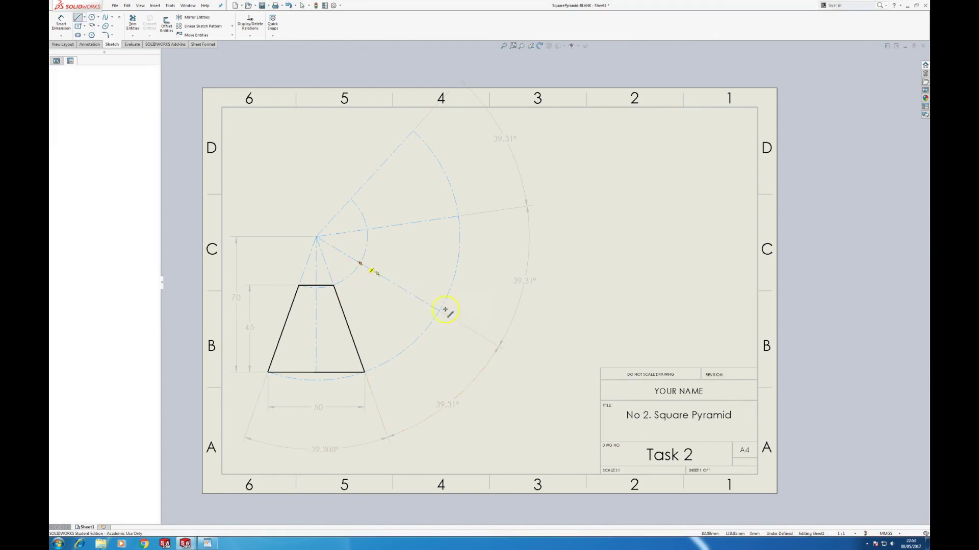
drag(367, 229, 459, 216)
drag(351, 199, 413, 132)
Draw straight solid lines joining neighbouring radial line ends along the inner and outer arcs to close the three side panels.
drag(334, 286, 360, 264)
mouse_move(360, 264)
mouse_down()
mouse_move(367, 229)
mouse_move(350, 198)
mouse_up()
drag(365, 372, 439, 310)
mouse_move(439, 310)
mouse_down()
mouse_move(458, 216)
mouse_move(435, 155)
mouse_up()
click(412, 131)
key(Escape)
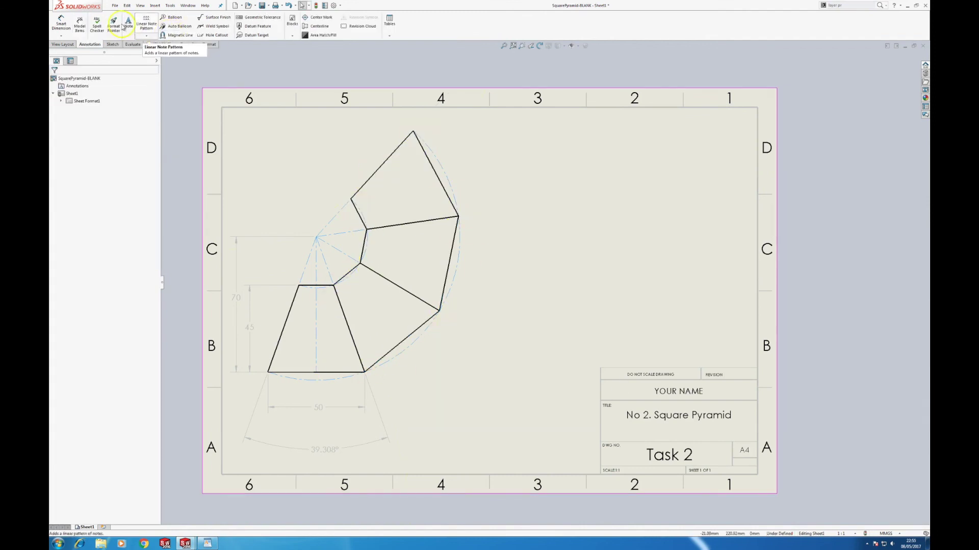
Add a note beside the development reading "Square based pryamid, four sides each offset by an angle of 39.308deg as determined by construction geometry.".
click(90, 44)
click(128, 23)
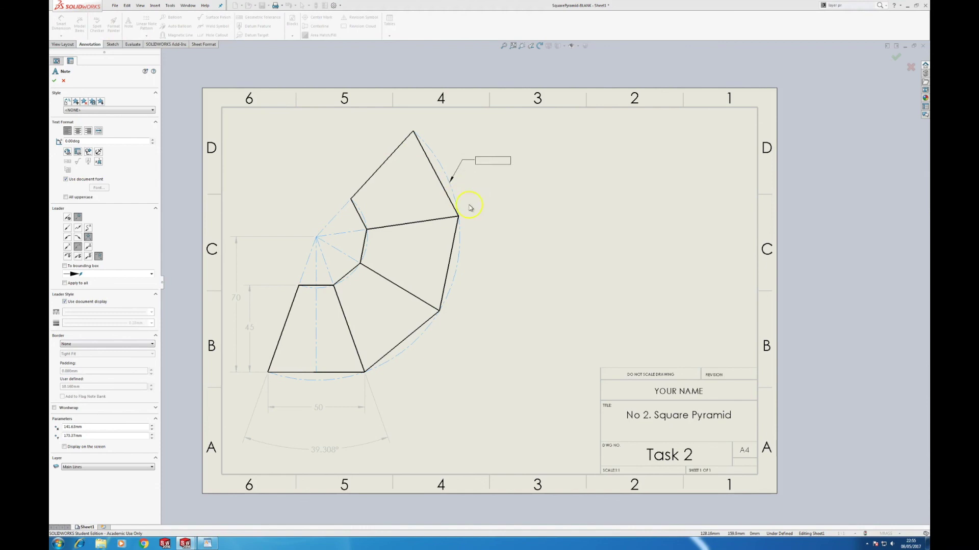
click(514, 160)
drag(555, 200, 713, 326)
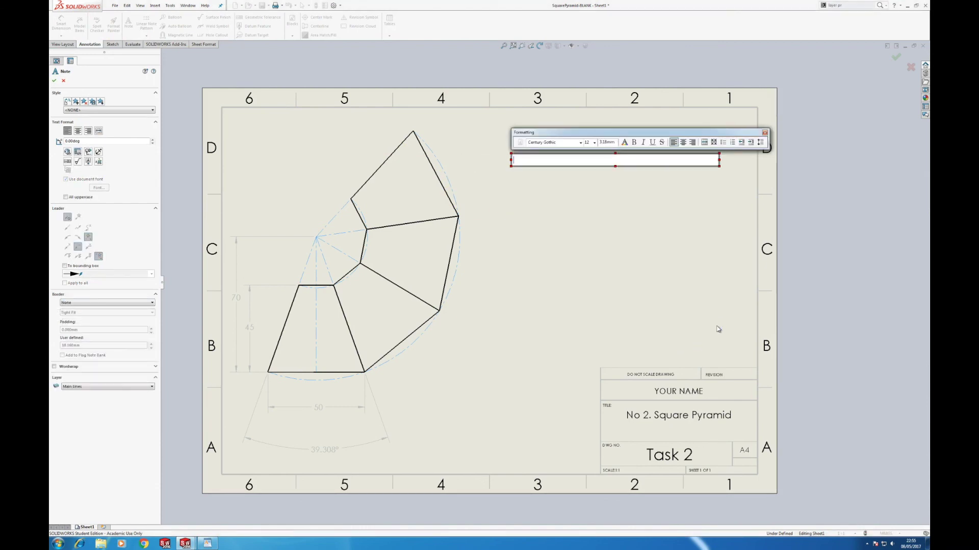
text(Square based pryamid, four sides each offset by an angle of 39.308deg as determined by construction geometry.)
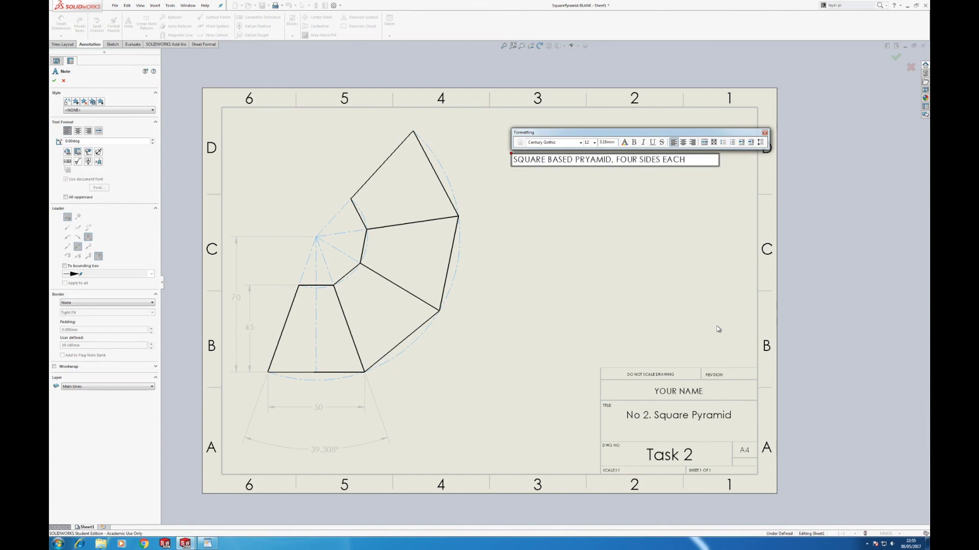
key(Escape)
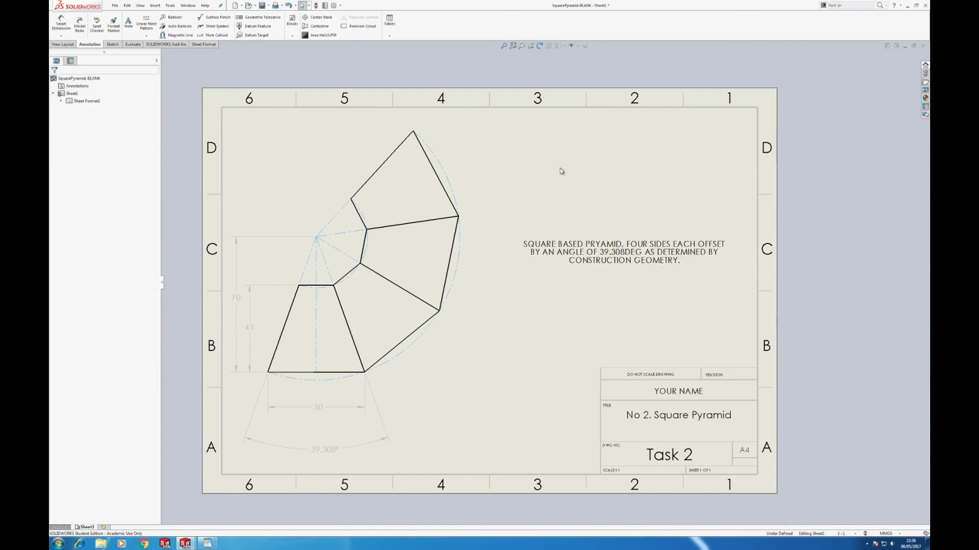
click(317, 474)
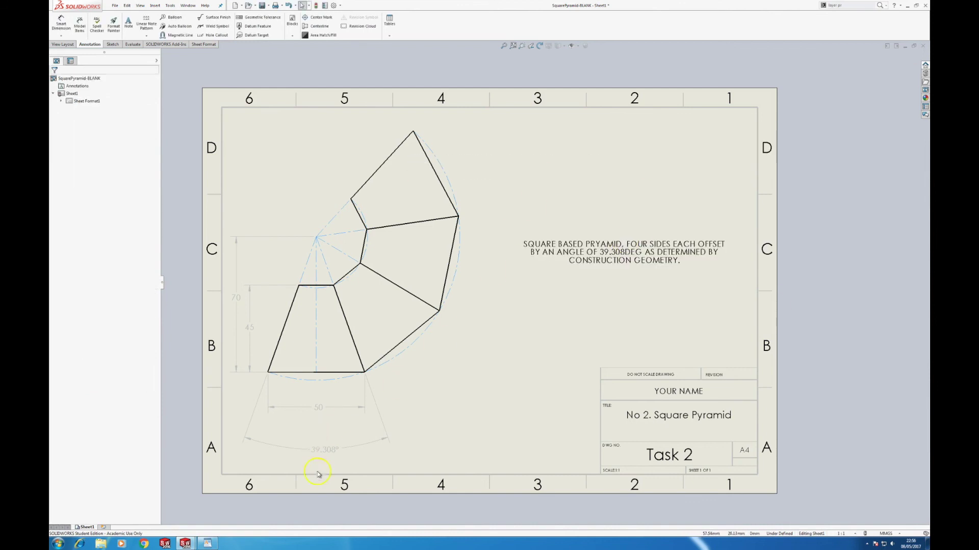